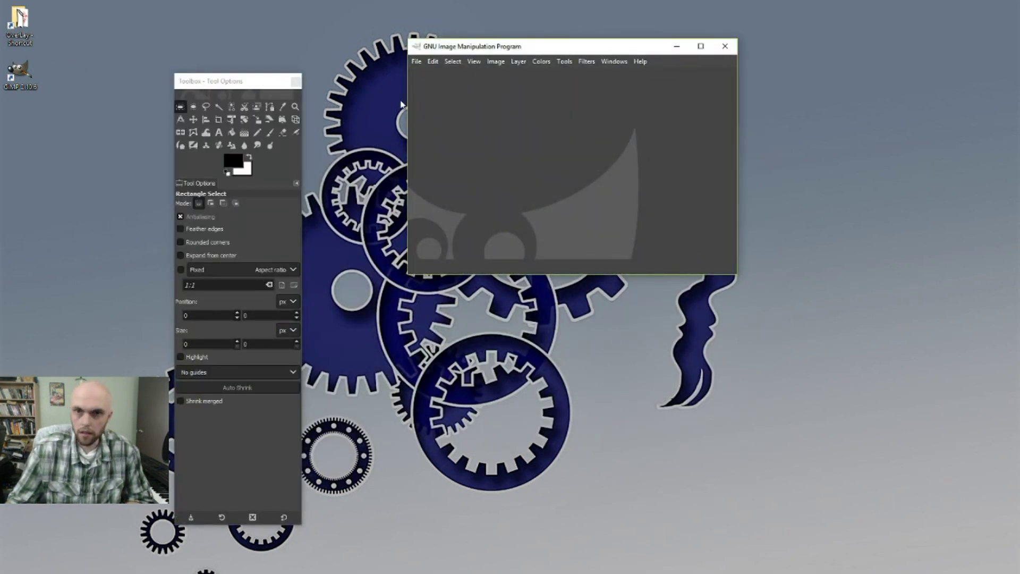
- Open IMG_1968.jpg in GIMP, keeping its embedded colour profile
{"action": "left_click", "coordinate": [433, 61]}
{"action": "mouse_move", "coordinate": [416, 62]}
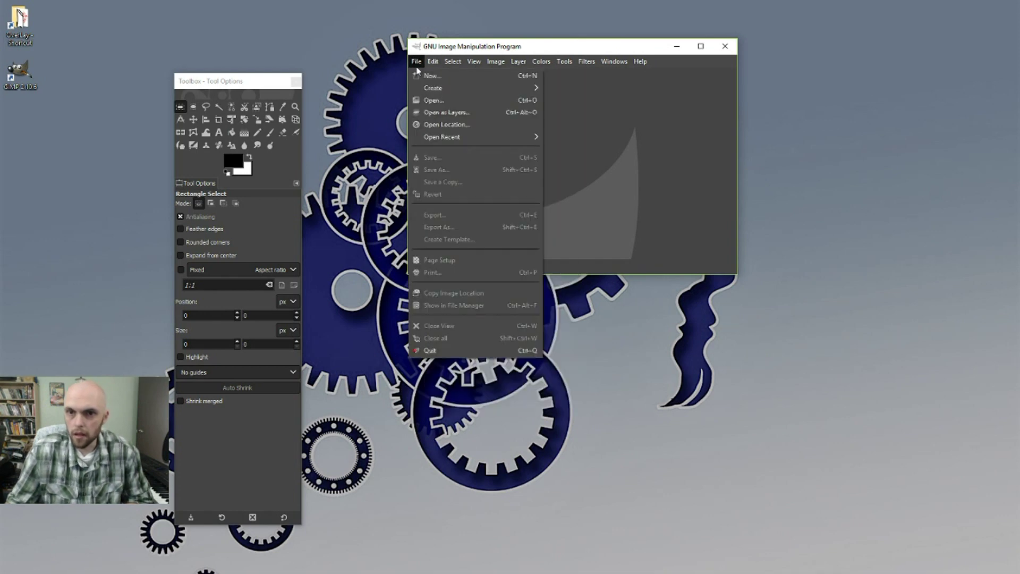
{"action": "left_click", "coordinate": [435, 100]}
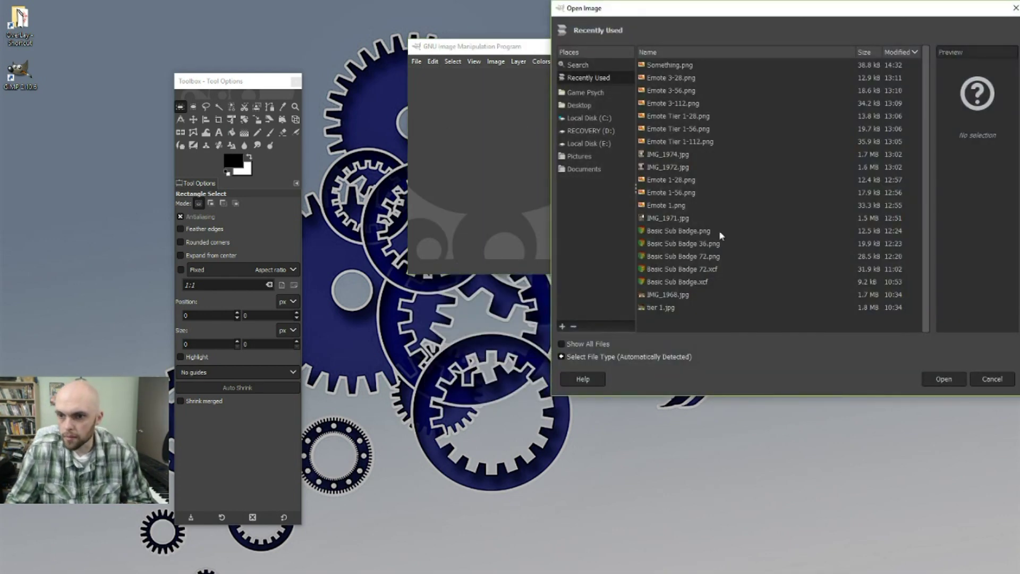
{"action": "left_click", "coordinate": [665, 220]}
{"action": "left_click", "coordinate": [661, 296]}
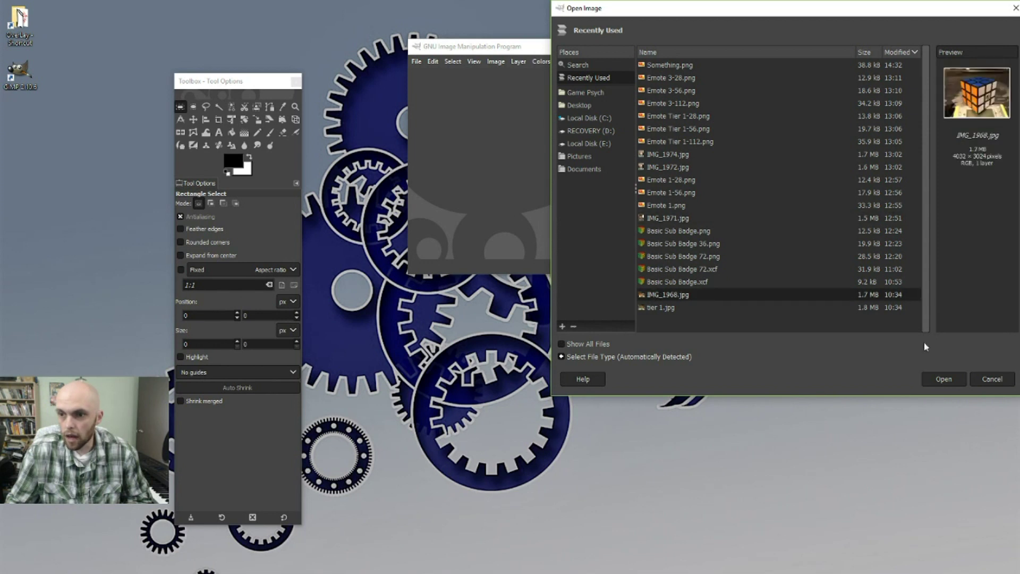
{"action": "left_click", "coordinate": [947, 379]}
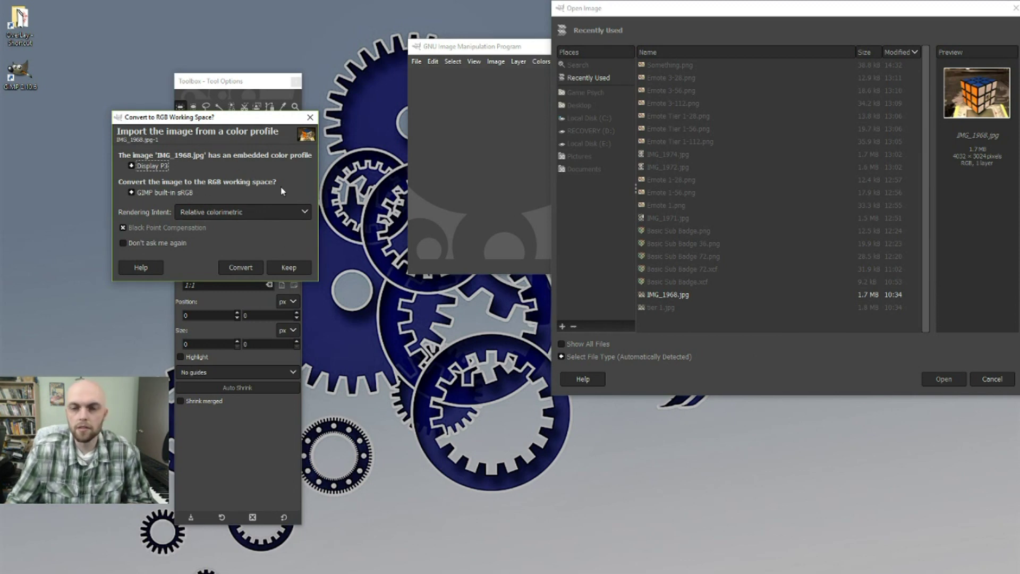
{"action": "left_click", "coordinate": [288, 268]}
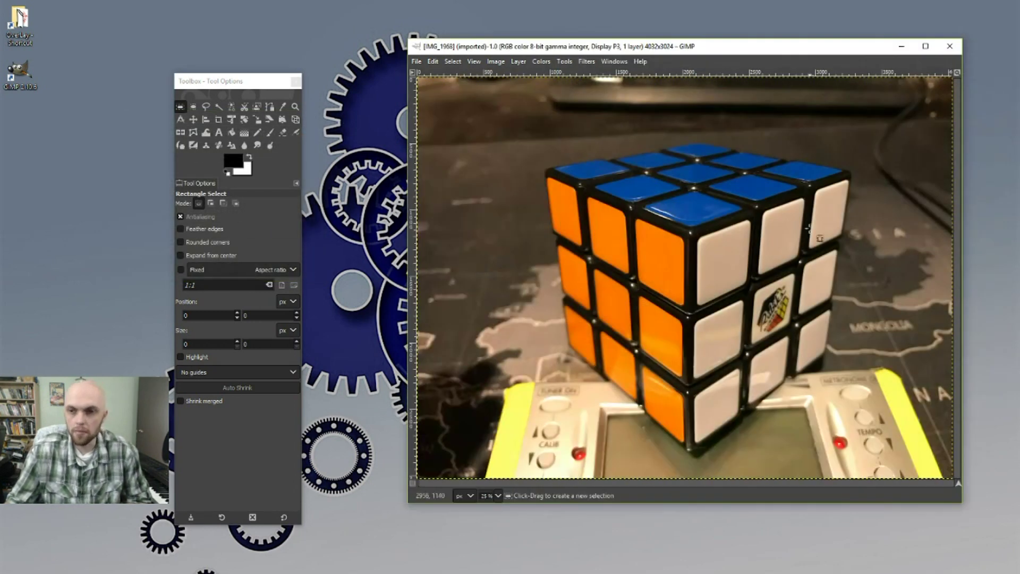
- Move the image and toolbox windows up and to the left
{"action": "left_click_drag", "start_coordinate": [801, 47], "coordinate": [706, 28]}
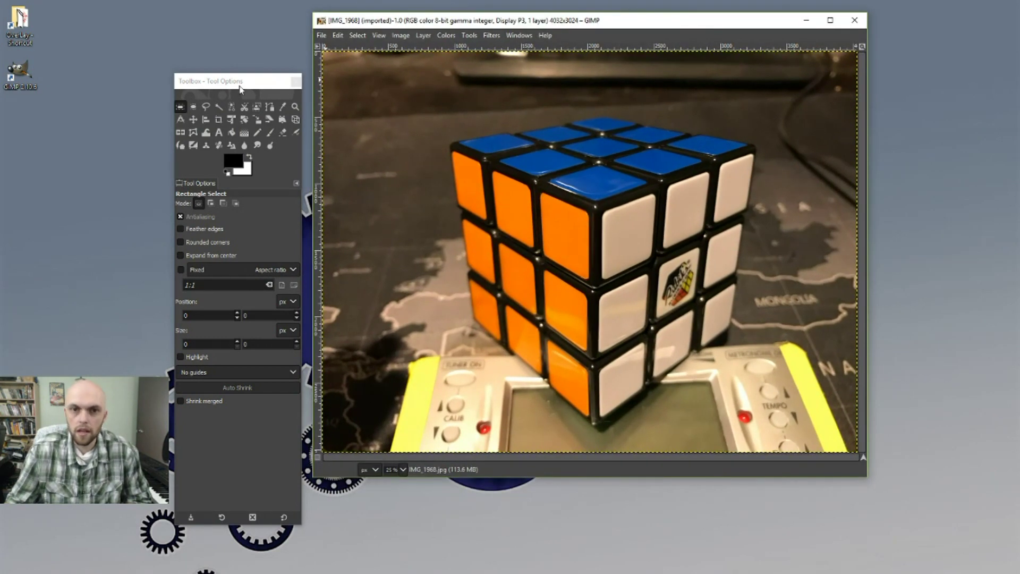
{"action": "left_click_drag", "start_coordinate": [239, 81], "coordinate": [160, 40]}
{"action": "left_click_drag", "start_coordinate": [549, 22], "coordinate": [491, 26]}
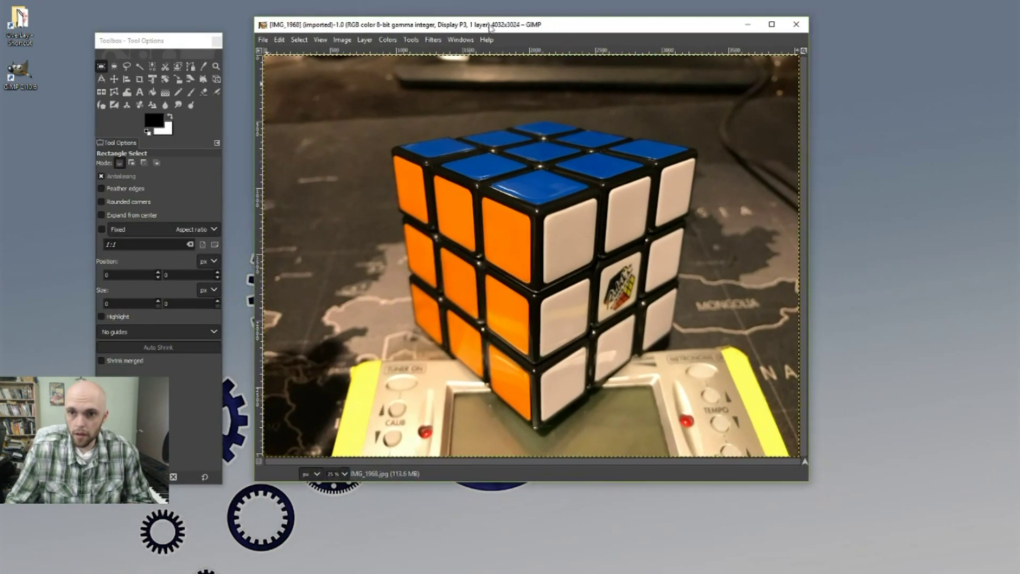
- Trace the cube's six outer corners with Free Select, closing the outline, and commit the selection
{"action": "left_click", "coordinate": [127, 70]}
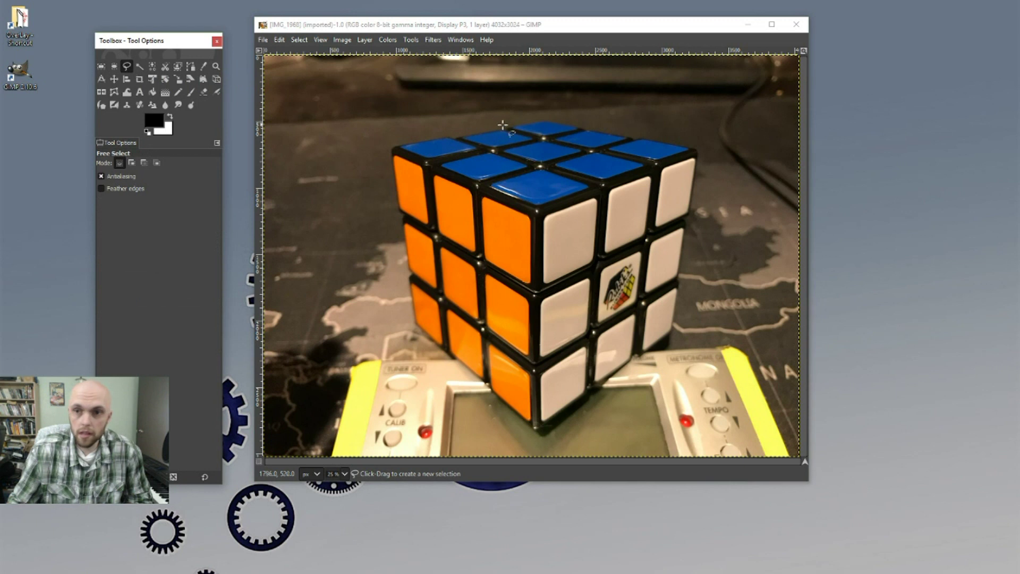
{"action": "left_click", "coordinate": [545, 121]}
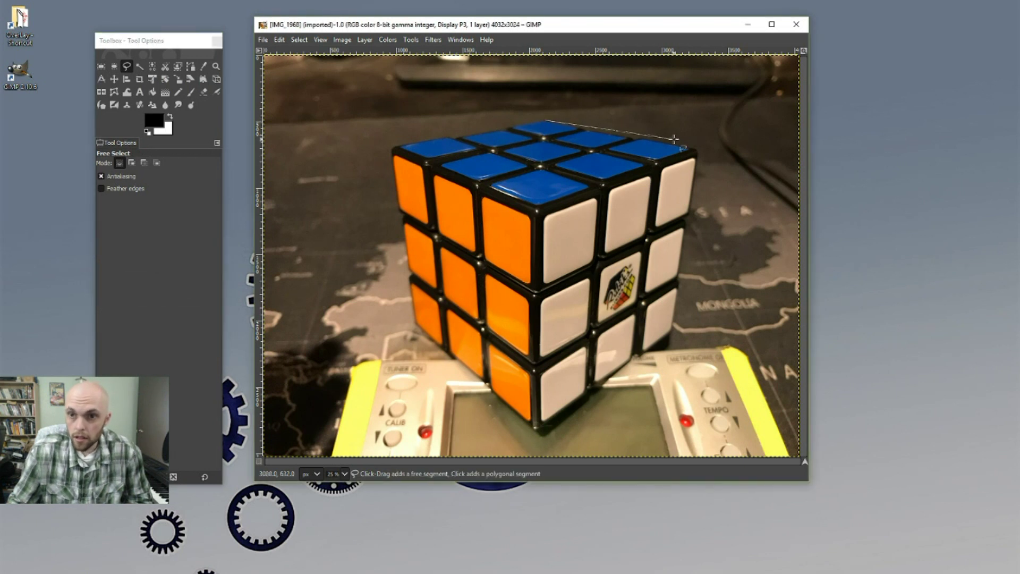
{"action": "left_click", "coordinate": [699, 148]}
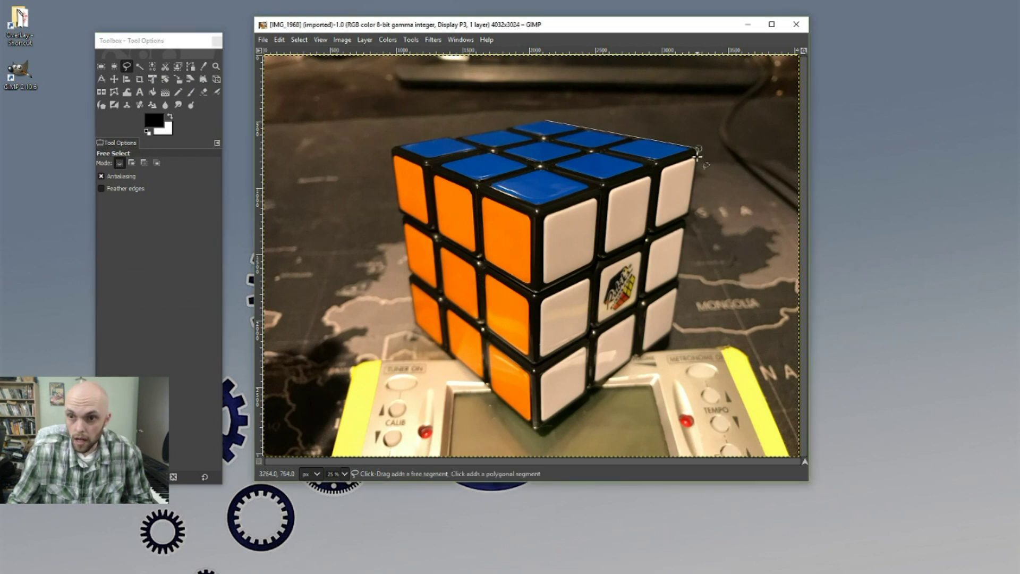
{"action": "left_click", "coordinate": [673, 331]}
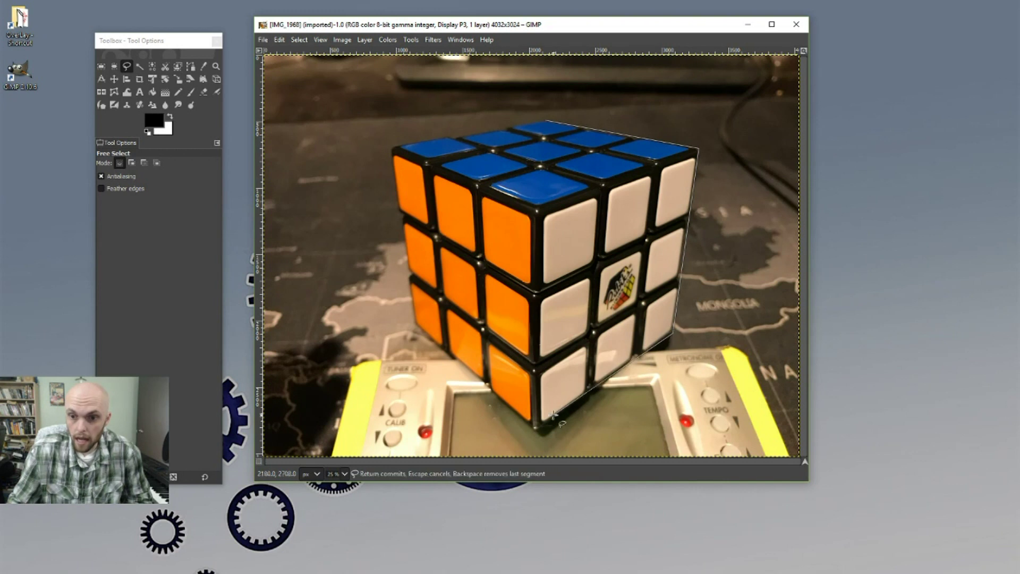
{"action": "left_click", "coordinate": [537, 433]}
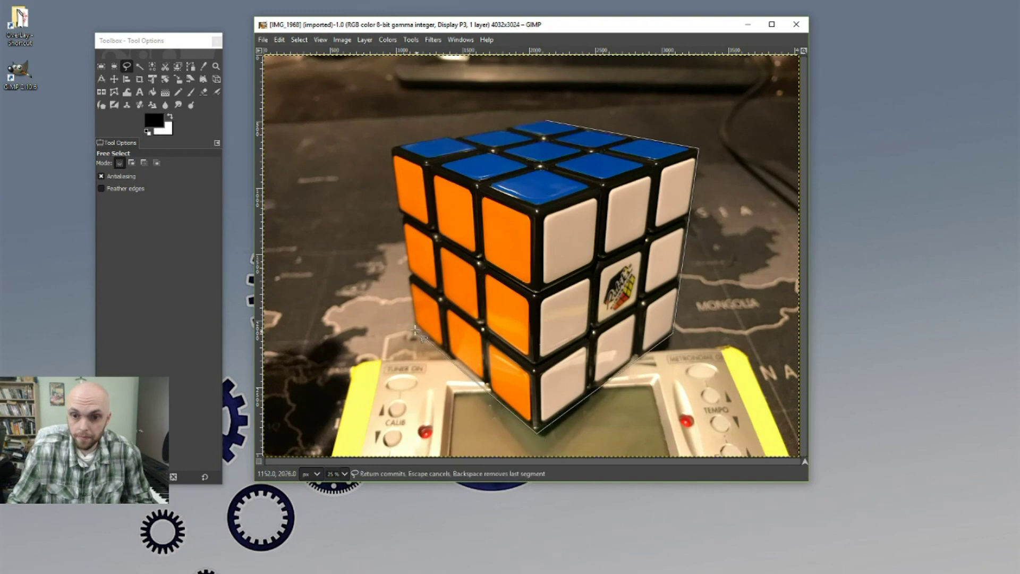
{"action": "left_click", "coordinate": [413, 324]}
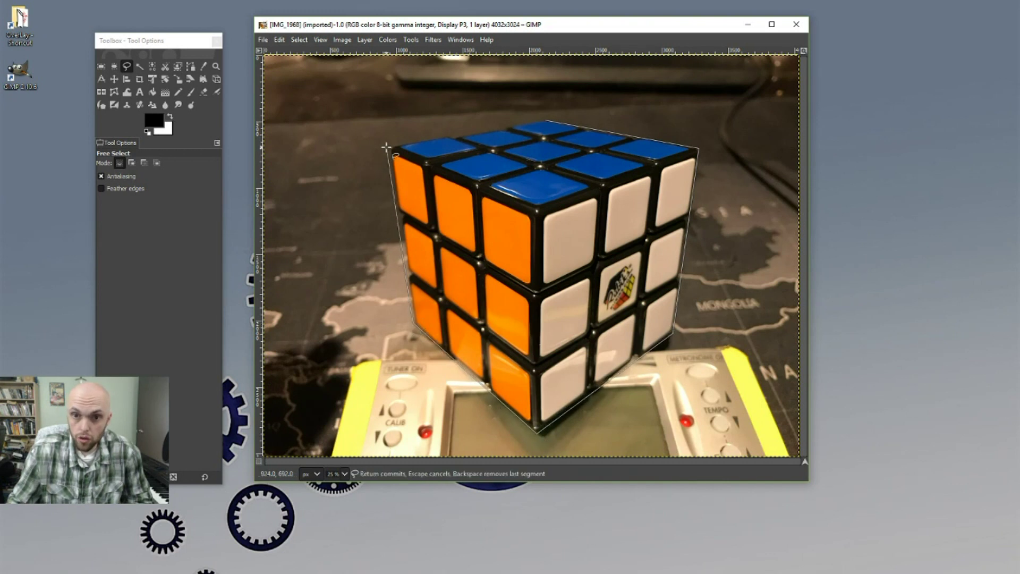
{"action": "left_click", "coordinate": [390, 148]}
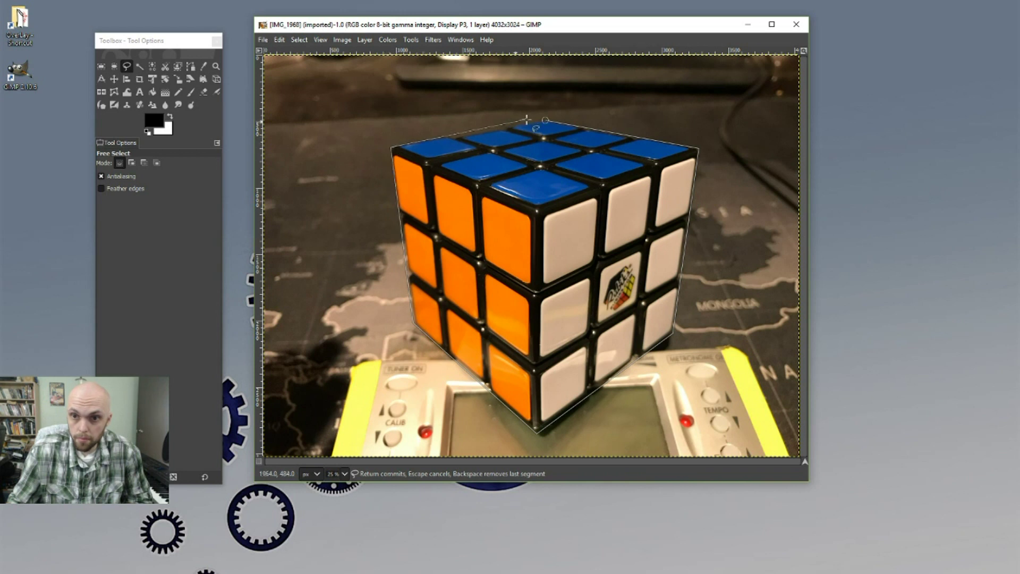
{"action": "left_click", "coordinate": [545, 120]}
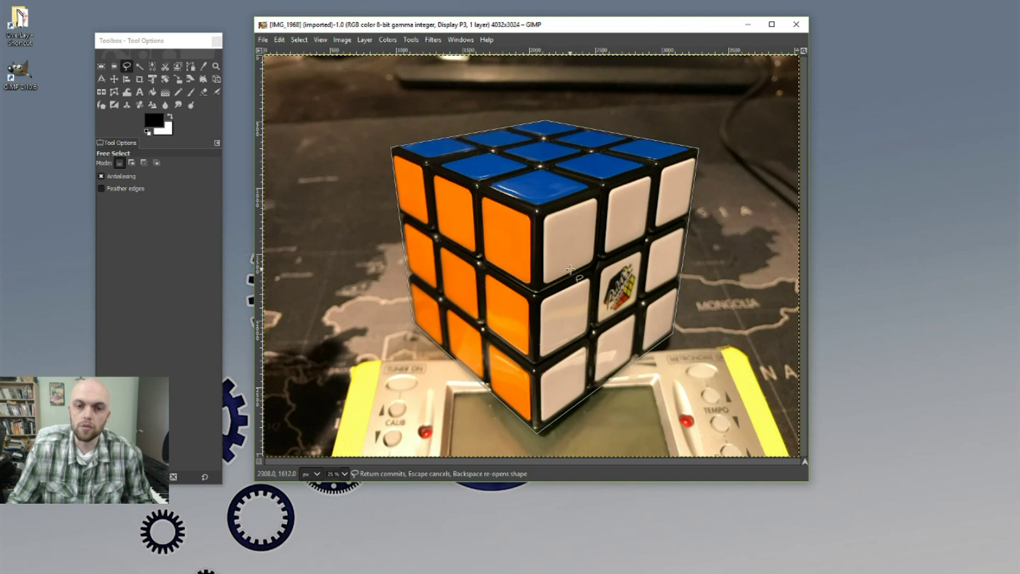
{"action": "key", "text": "Return"}
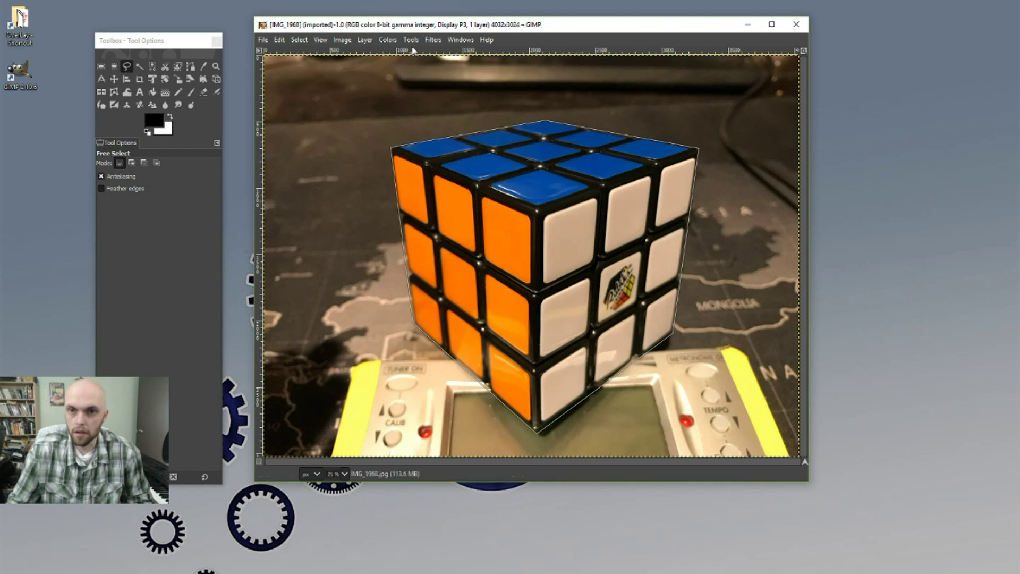
- Place a taller Layers panel beside the image and add an alpha channel to the photo layer
{"action": "left_click", "coordinate": [460, 40]}
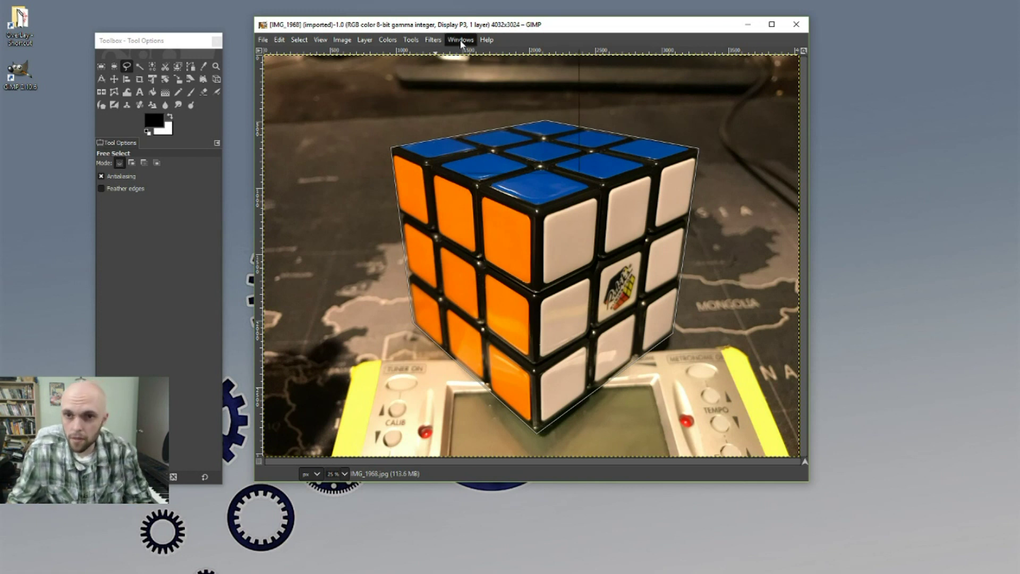
{"action": "mouse_move", "coordinate": [474, 67]}
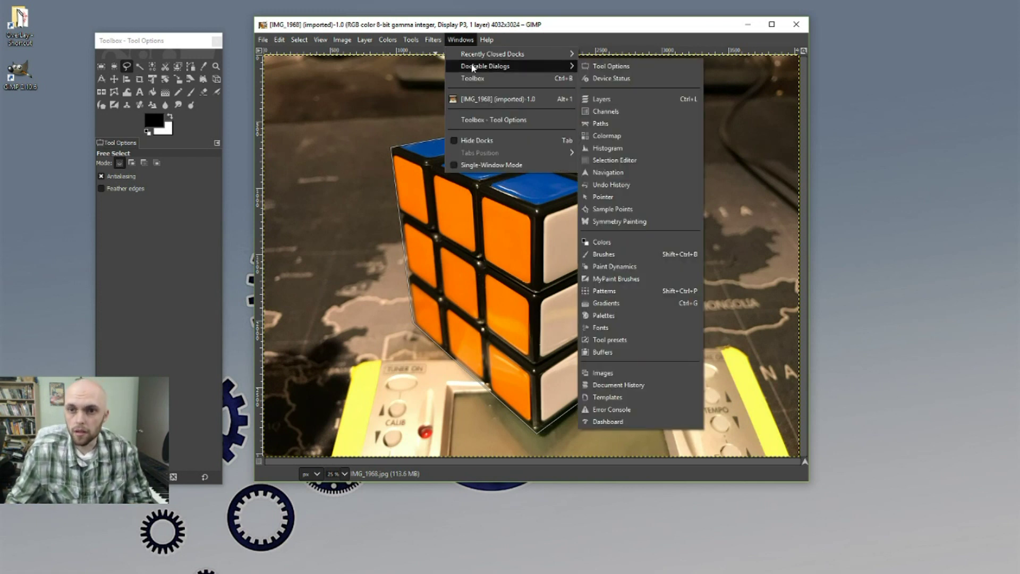
{"action": "left_click", "coordinate": [601, 98]}
{"action": "left_click_drag", "start_coordinate": [604, 48], "coordinate": [874, 56]}
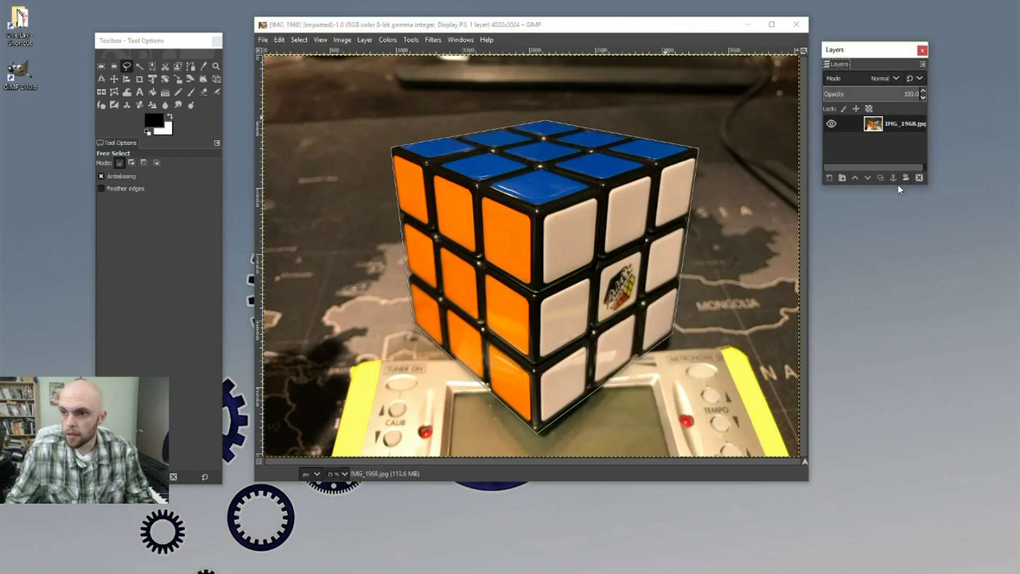
{"action": "left_click_drag", "start_coordinate": [898, 184], "coordinate": [904, 429]}
{"action": "right_click", "coordinate": [875, 130]}
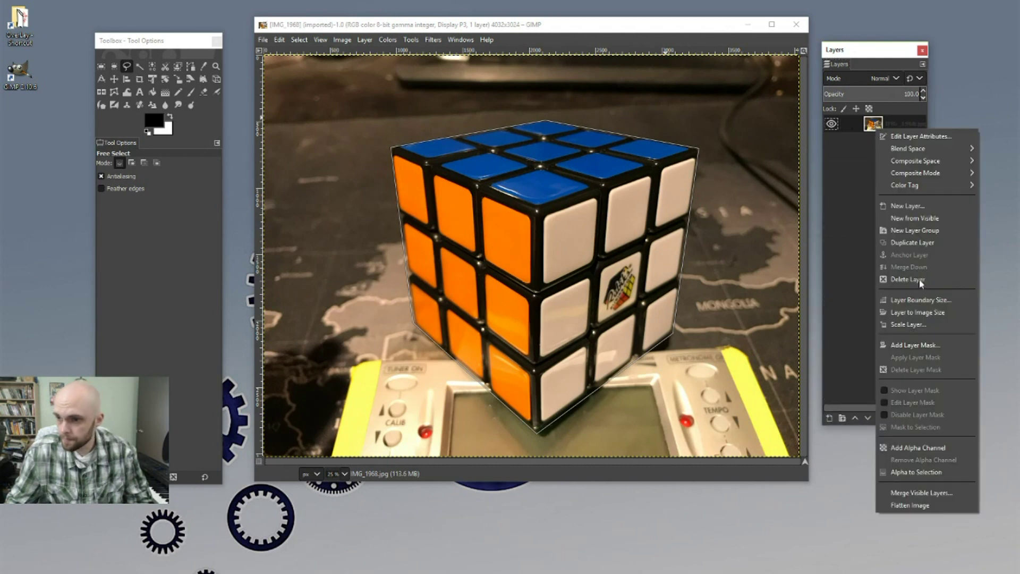
{"action": "left_click", "coordinate": [929, 449]}
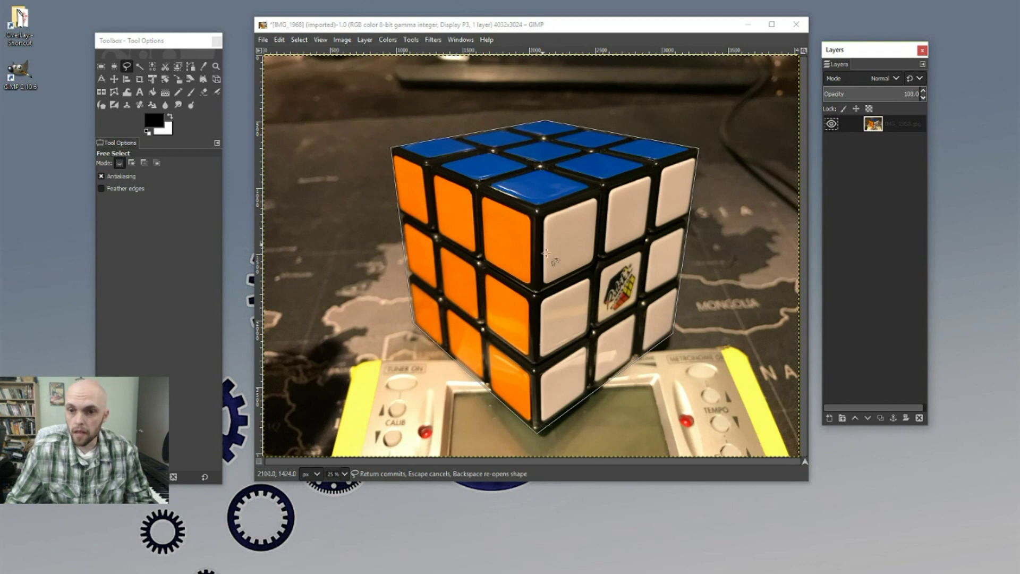
- Cut and paste the cube onto its own new layer and hide the IMG_1968.jpg layer
{"action": "left_click", "coordinate": [165, 65]}
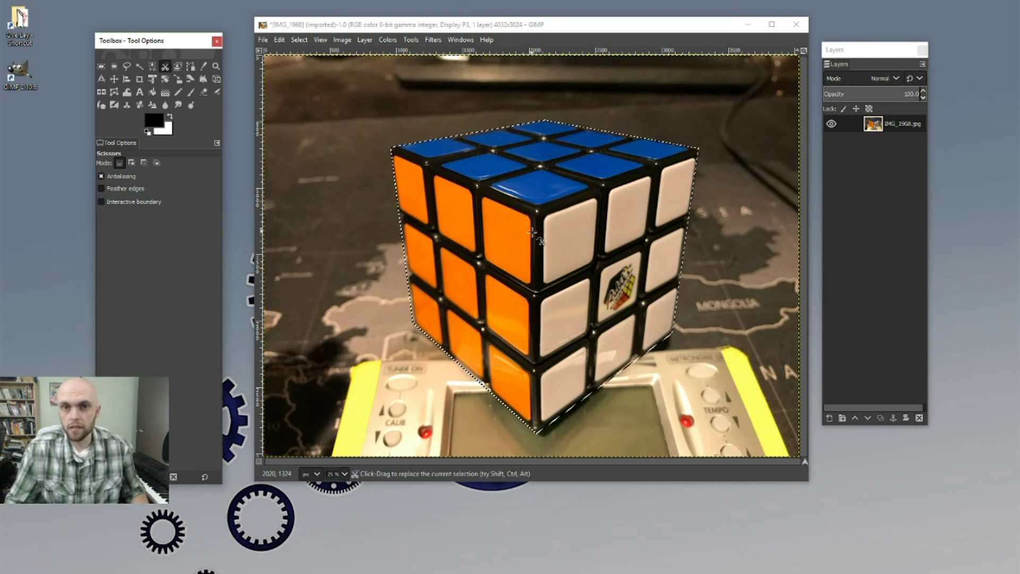
{"action": "key", "text": "ctrl+x"}
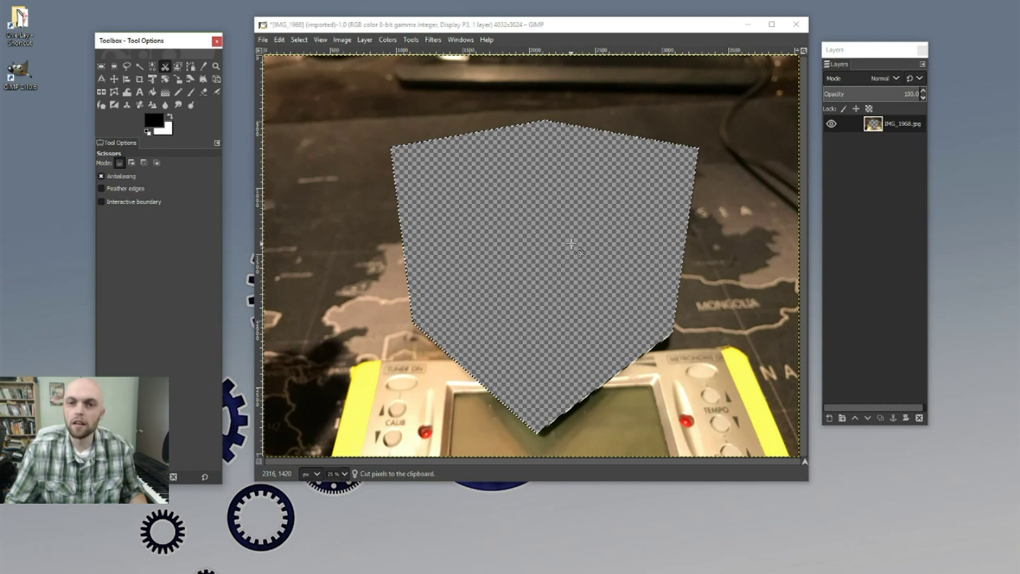
{"action": "key", "text": "ctrl+v"}
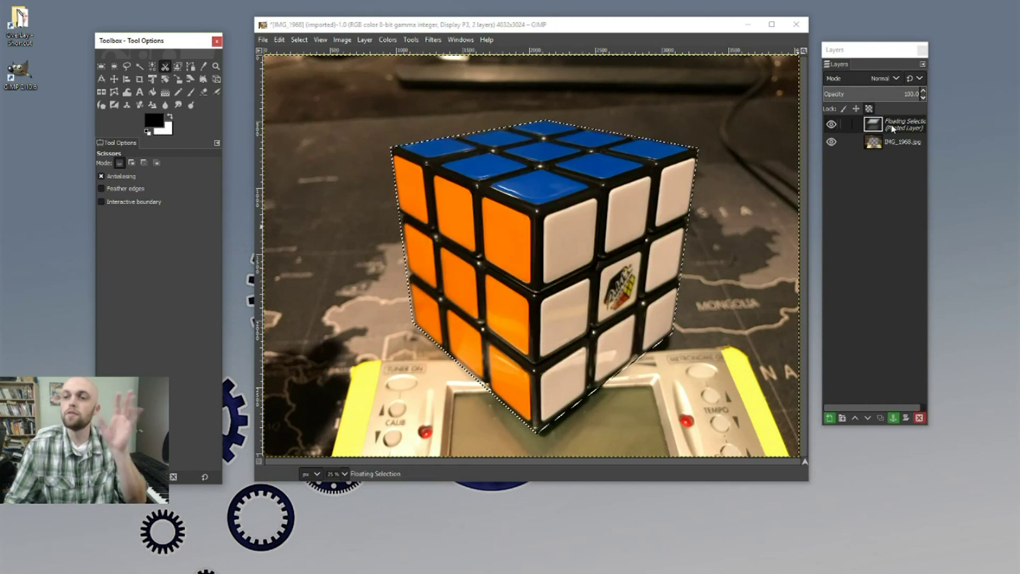
{"action": "right_click", "coordinate": [889, 123]}
{"action": "left_click", "coordinate": [930, 202]}
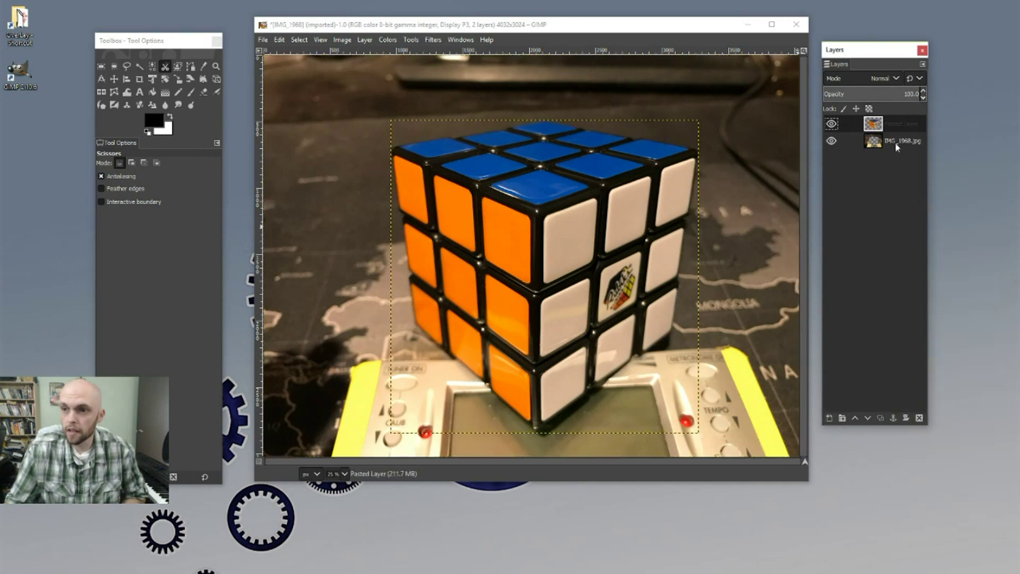
{"action": "left_click", "coordinate": [831, 141]}
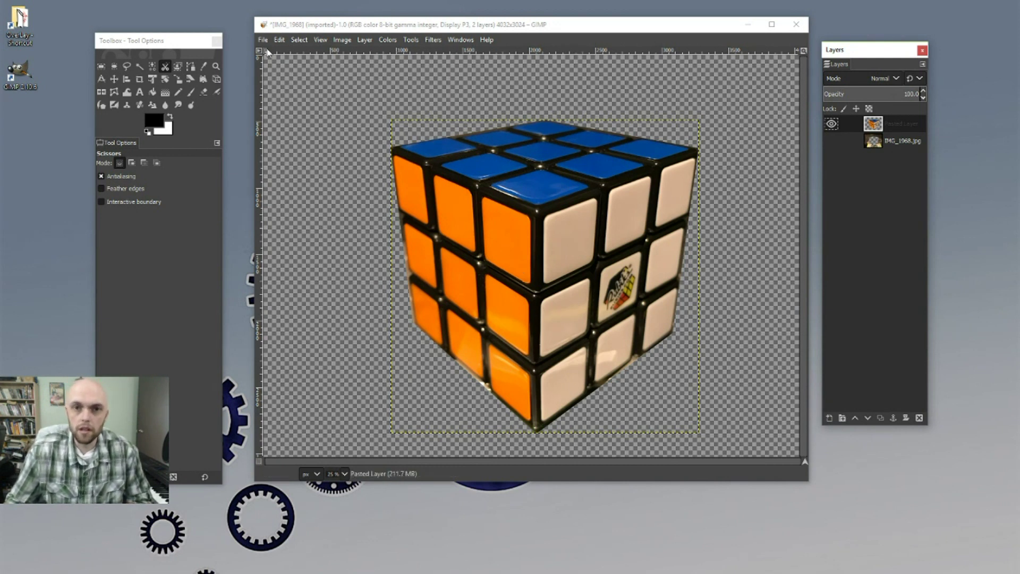
{"action": "left_click", "coordinate": [100, 69]}
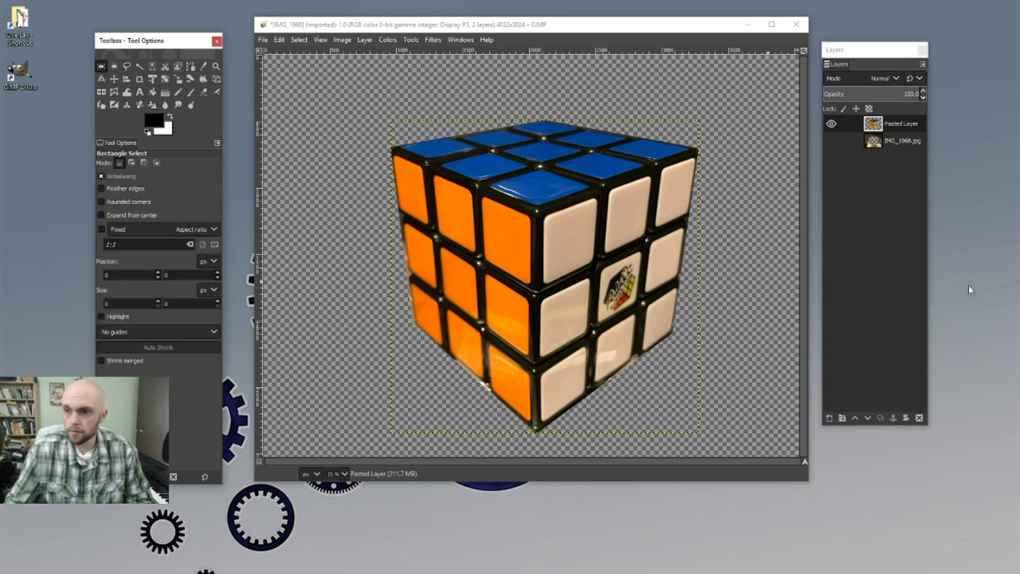
- Open Scale Layer for Pasted Layer, showing its 2320 × 2360 px size
{"action": "right_click", "coordinate": [877, 127]}
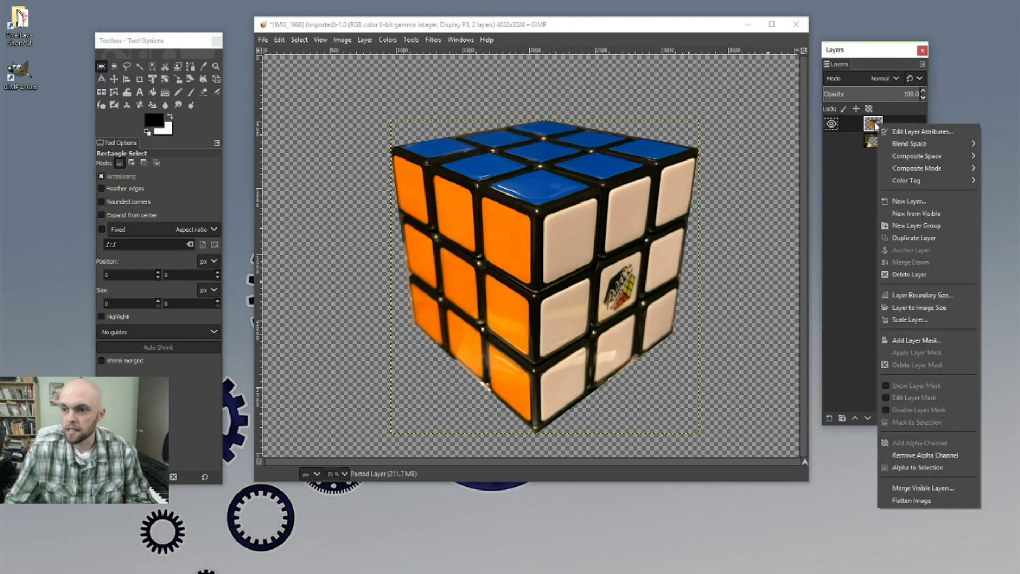
{"action": "left_click", "coordinate": [909, 320]}
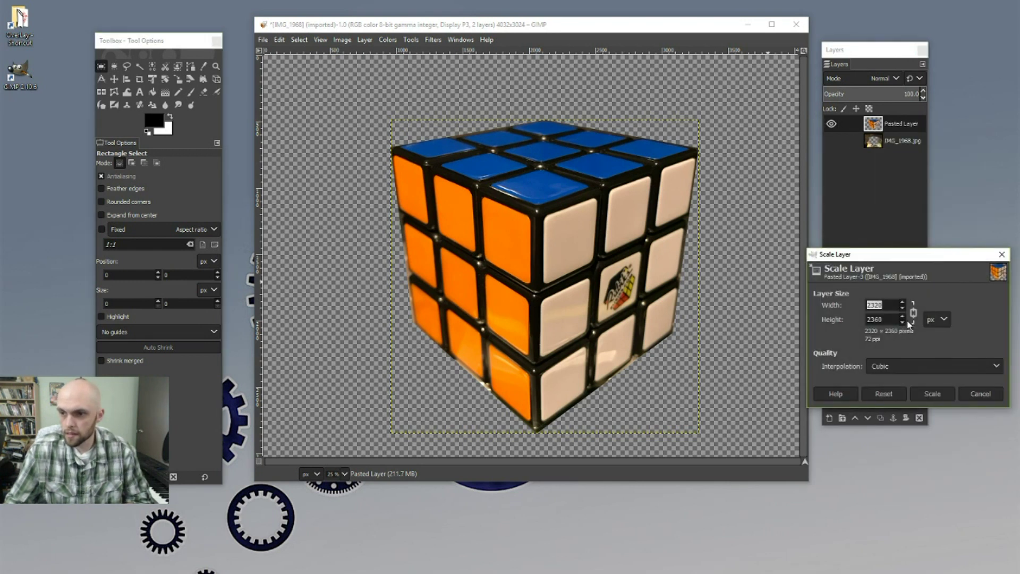
{"action": "key", "text": "Tab"}
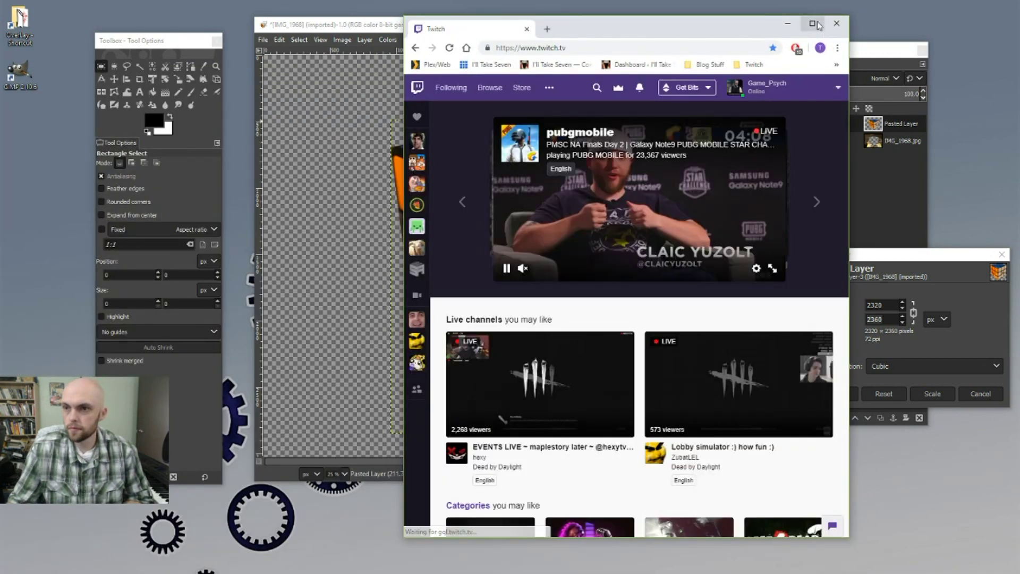
- Go from the Twitch Dashboard to Revenue > Loyalty badges, open the 6-Month tab, then minimize Chrome
{"action": "left_click", "coordinate": [812, 24]}
{"action": "left_click", "coordinate": [930, 67]}
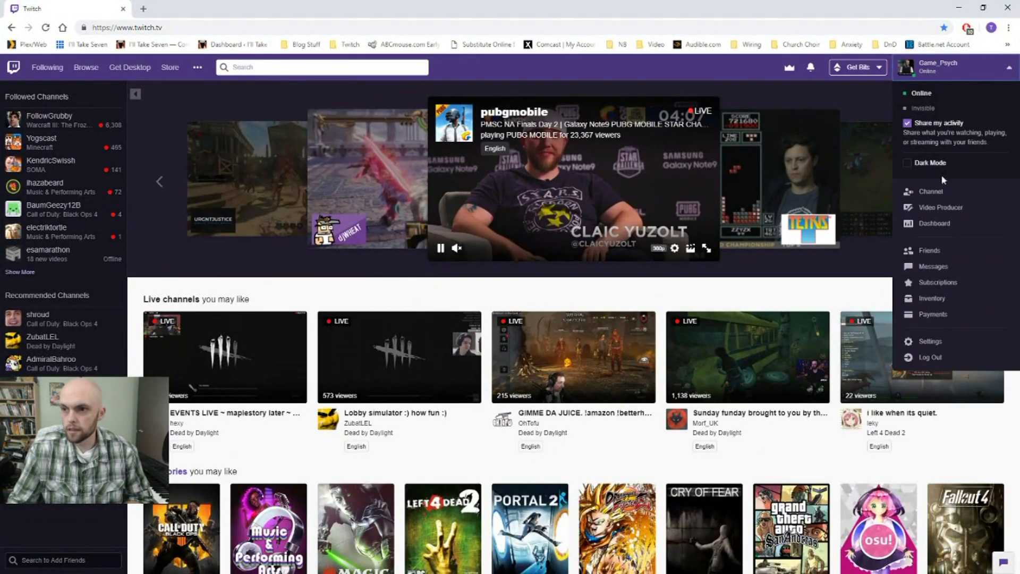
{"action": "left_click", "coordinate": [934, 223]}
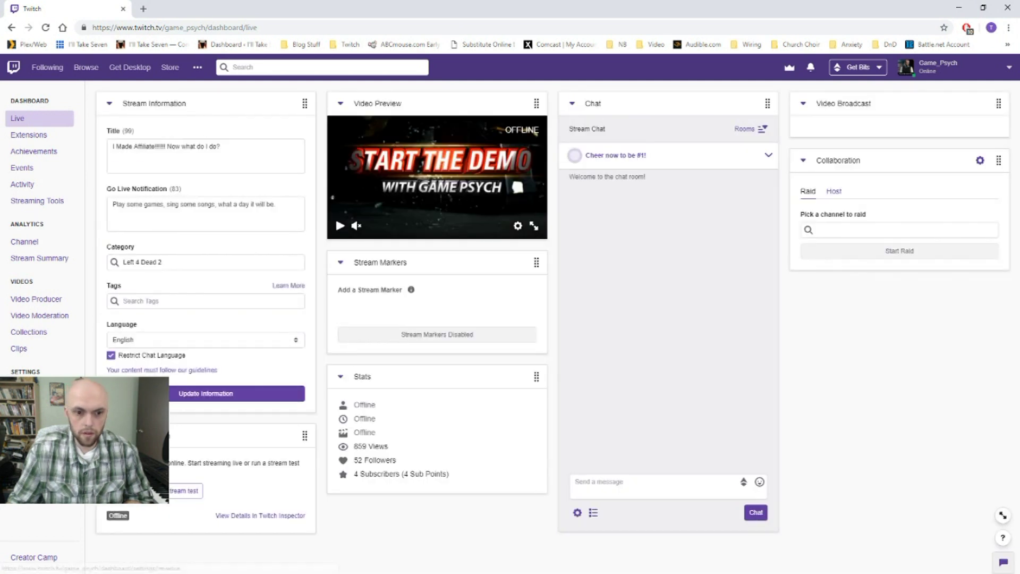
{"action": "left_click", "coordinate": [24, 404]}
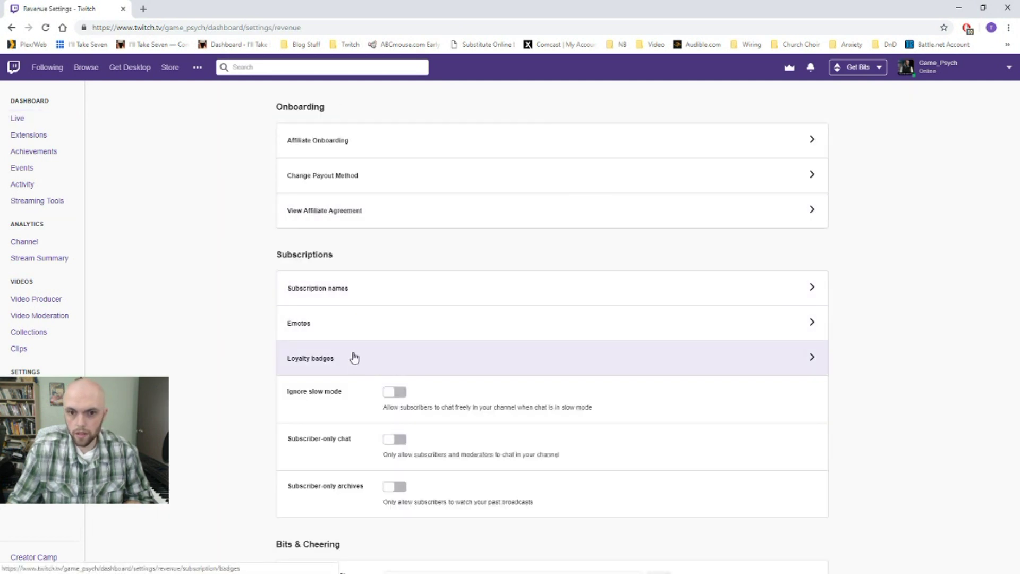
{"action": "left_click", "coordinate": [364, 357]}
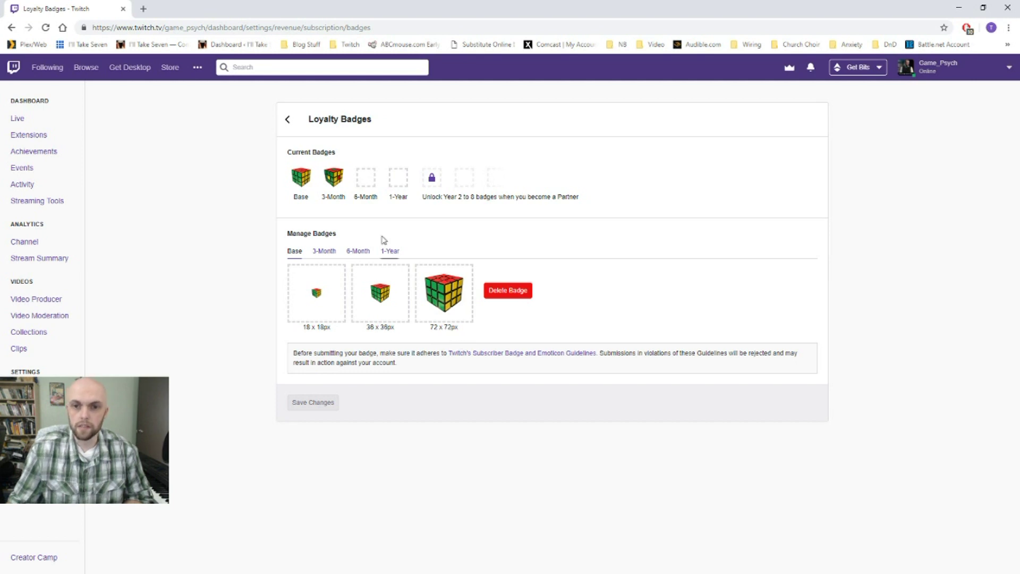
{"action": "left_click", "coordinate": [367, 254]}
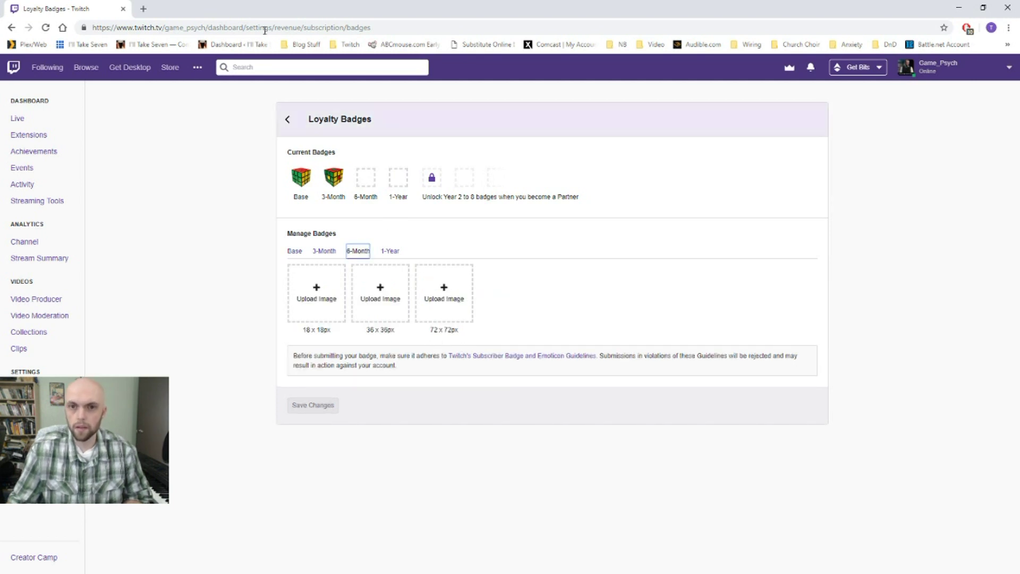
{"action": "left_click", "coordinate": [959, 8]}
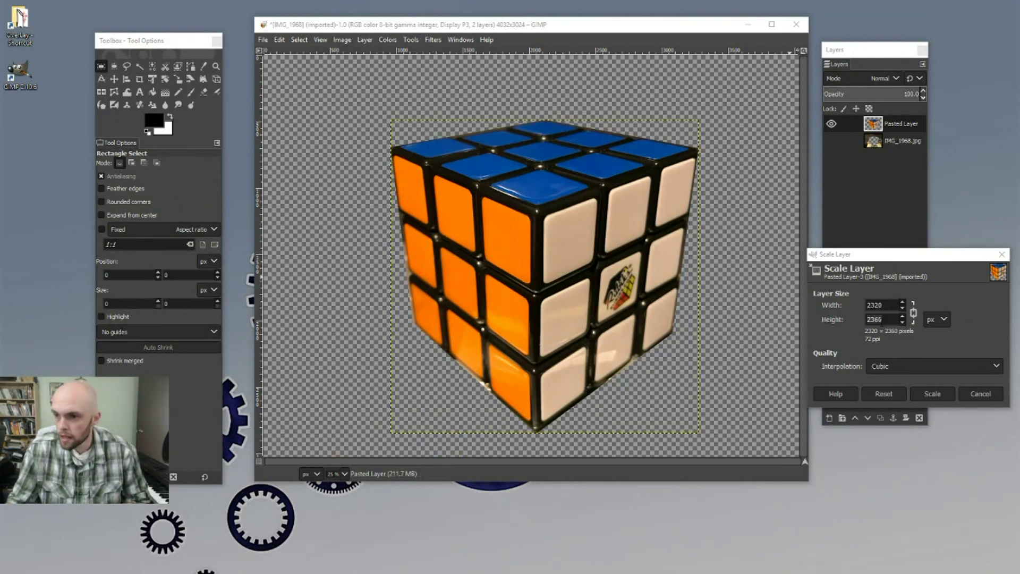
- Unlink the width/height chain and scale Pasted Layer to 72 × 72 px
{"action": "key", "text": "Return"}
{"action": "left_click_drag", "start_coordinate": [957, 254], "coordinate": [946, 416]}
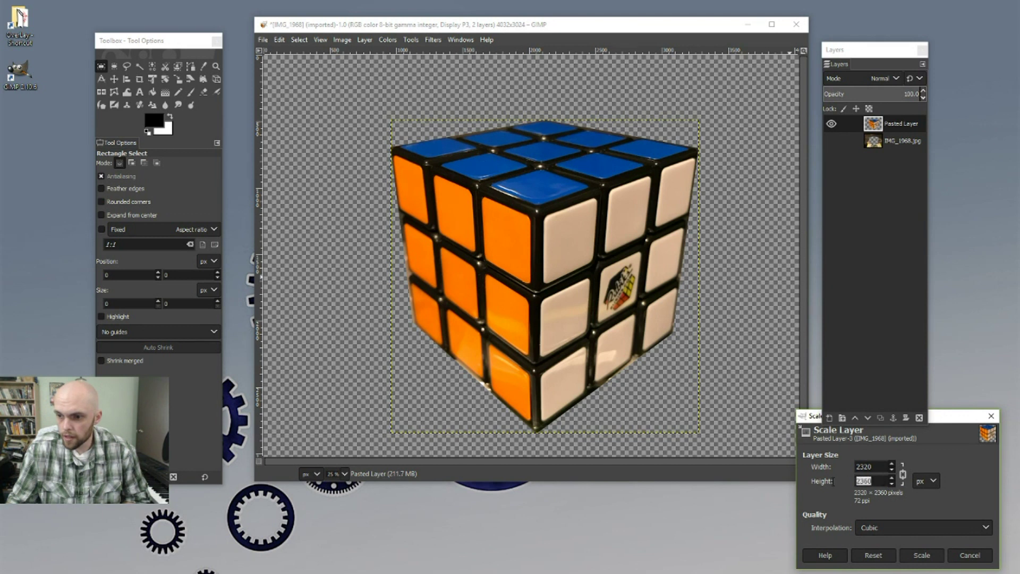
{"action": "type", "text": "2"}
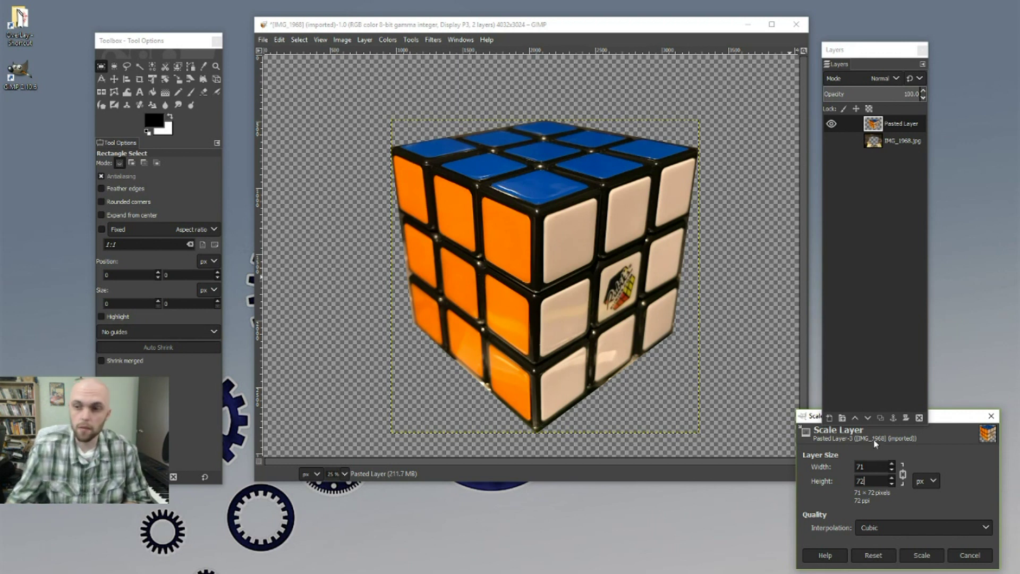
{"action": "left_click", "coordinate": [903, 474]}
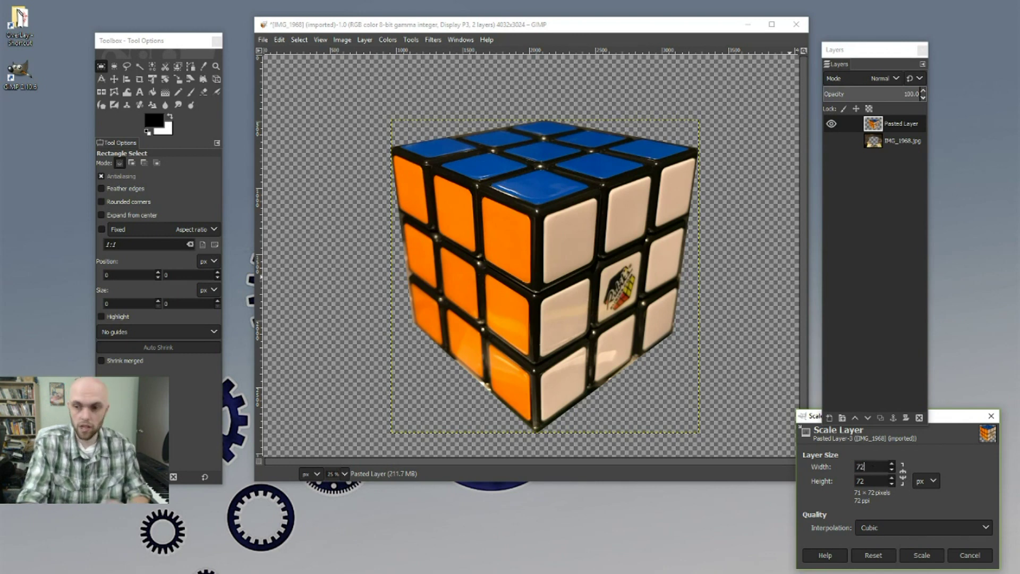
{"action": "left_click", "coordinate": [922, 555]}
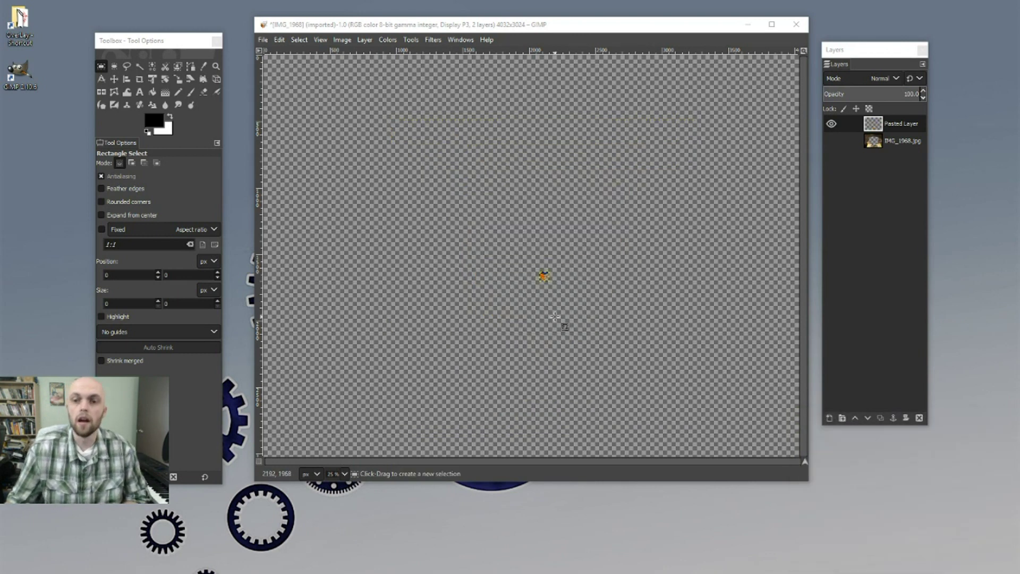
- Zoom in, select a 72 × 72 px square around the cube, and crop the image to it
{"action": "scroll", "coordinate": [554, 279], "scroll_direction": "up", "scroll_amount": 8}
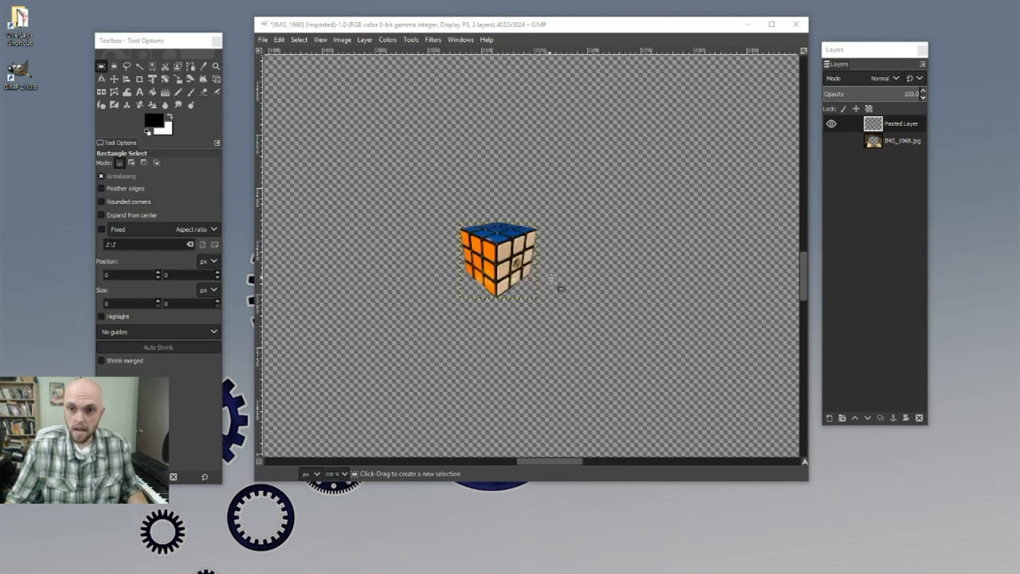
{"action": "left_click_drag", "start_coordinate": [553, 462], "coordinate": [544, 462]}
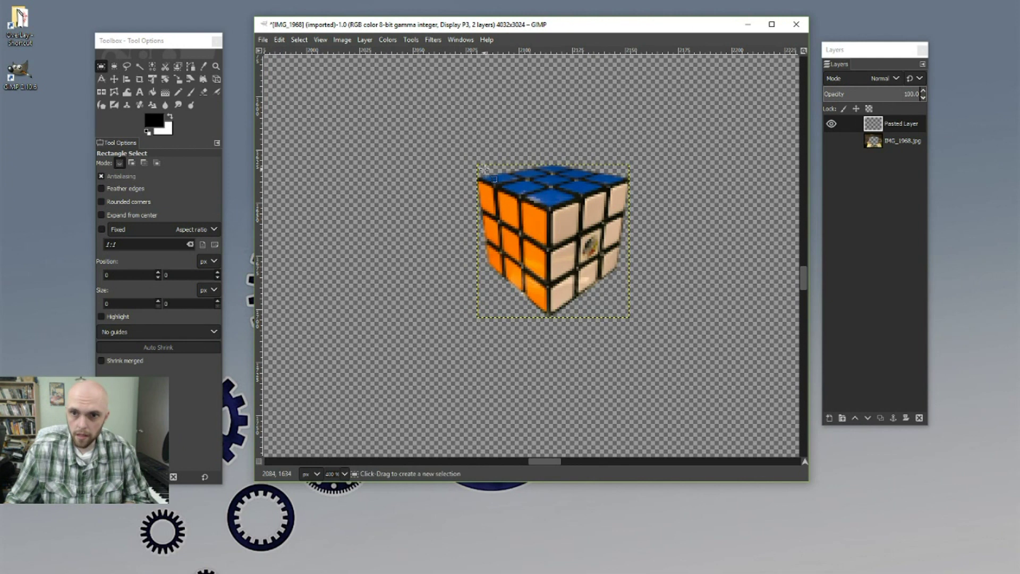
{"action": "left_click_drag", "start_coordinate": [477, 164], "coordinate": [545, 228]}
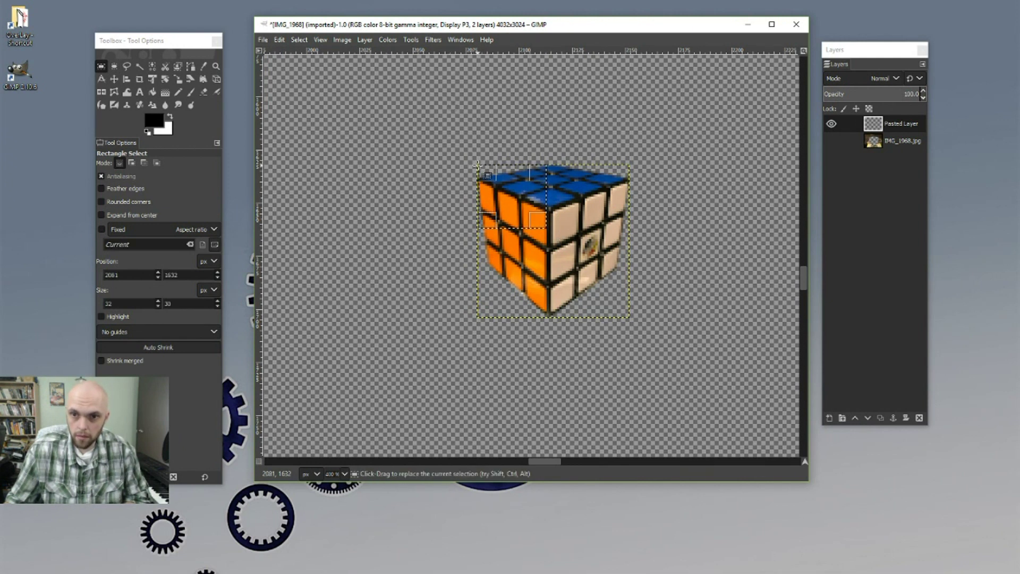
{"action": "left_click_drag", "start_coordinate": [477, 164], "coordinate": [630, 318]}
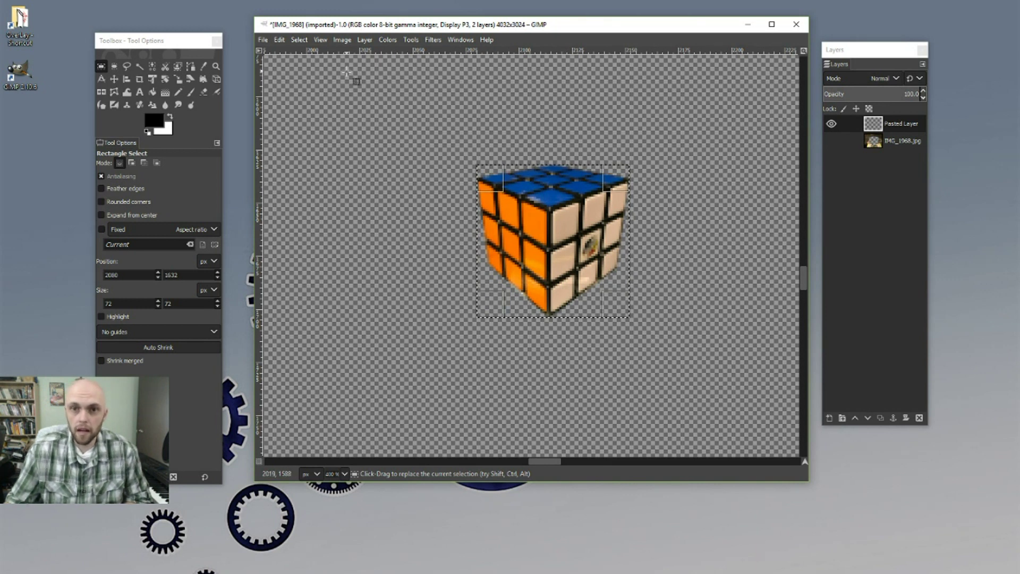
{"action": "left_click", "coordinate": [343, 40]}
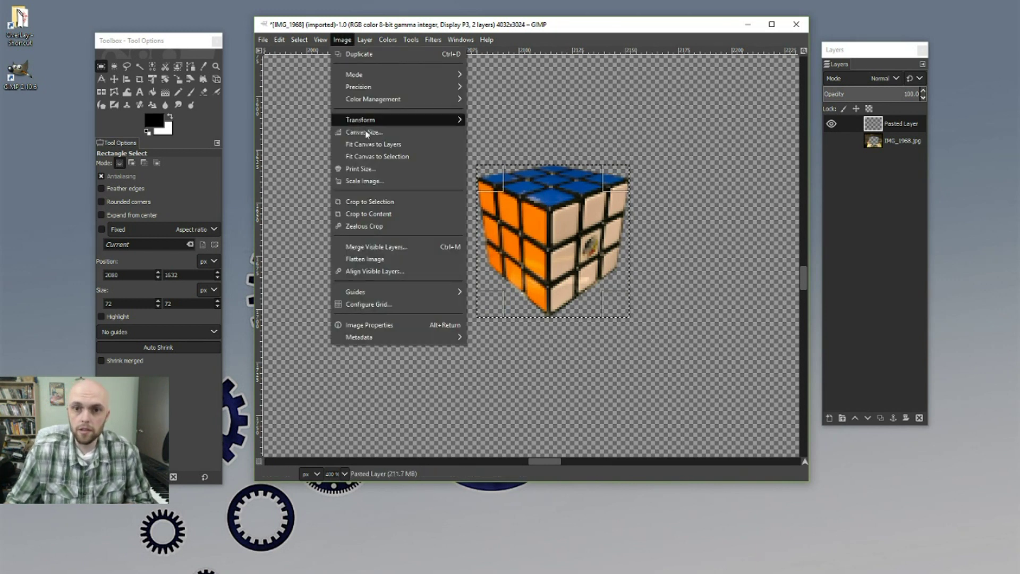
{"action": "left_click", "coordinate": [381, 201]}
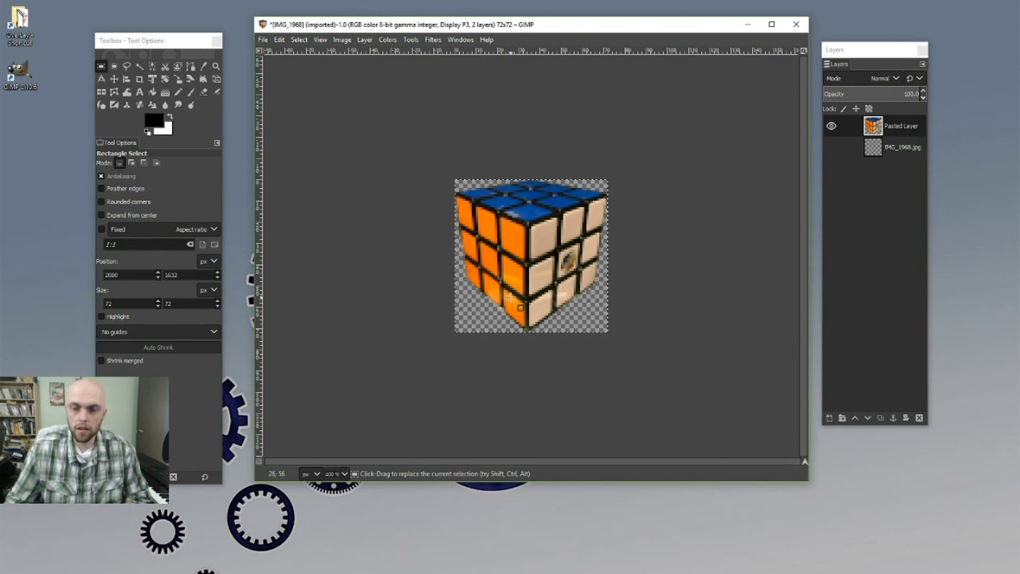
- Export the image as Something.png to Sub Badges & Emotes, replacing the existing file
{"action": "left_click", "coordinate": [262, 40]}
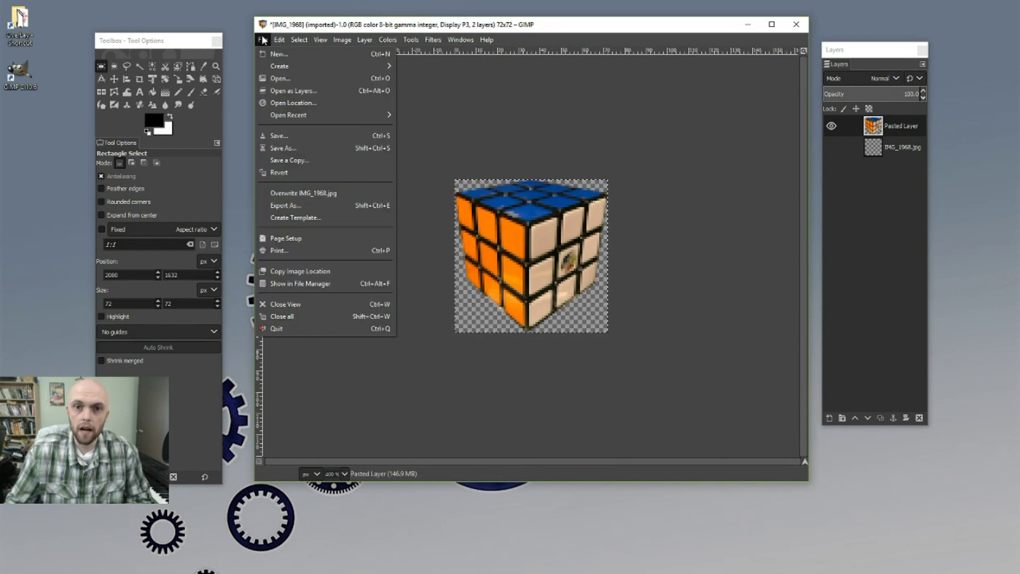
{"action": "left_click", "coordinate": [291, 205]}
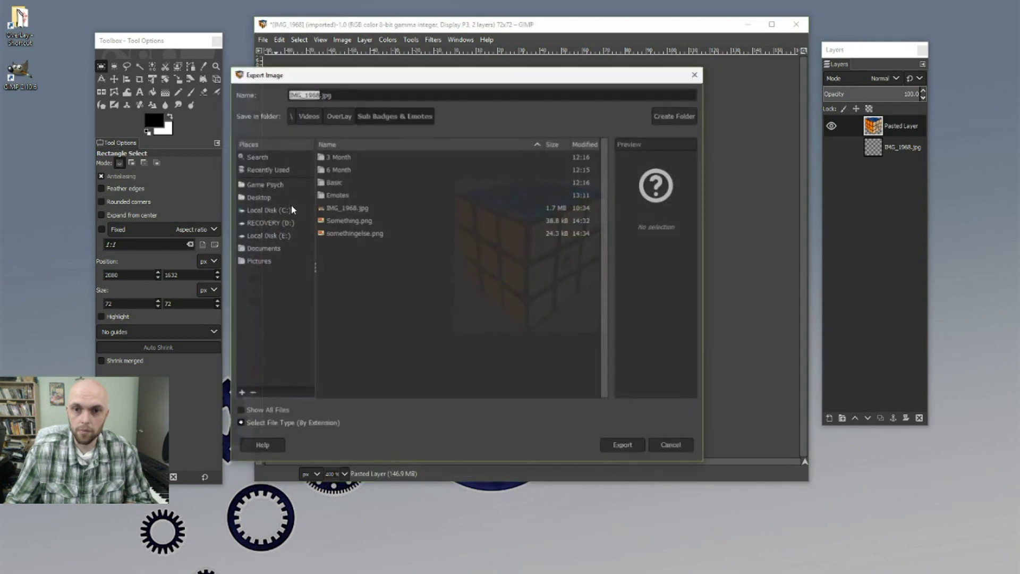
{"action": "left_click", "coordinate": [348, 220]}
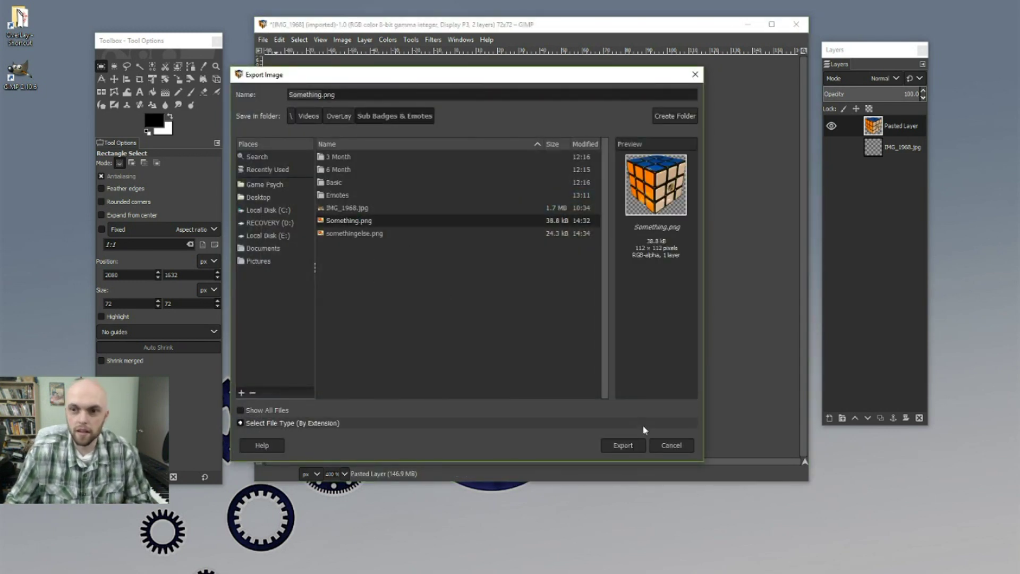
{"action": "left_click", "coordinate": [623, 445]}
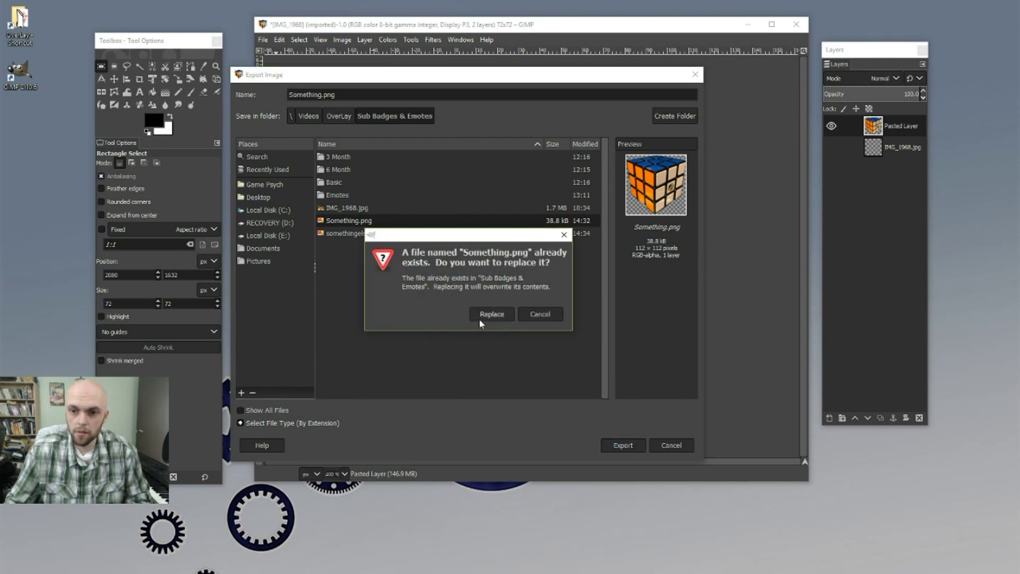
{"action": "left_click", "coordinate": [481, 318]}
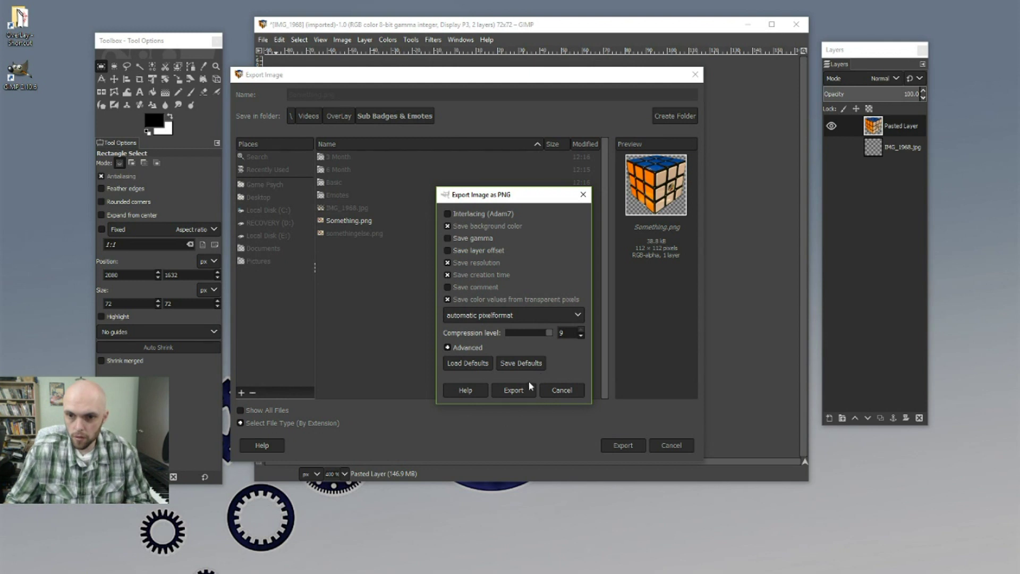
{"action": "left_click", "coordinate": [512, 392]}
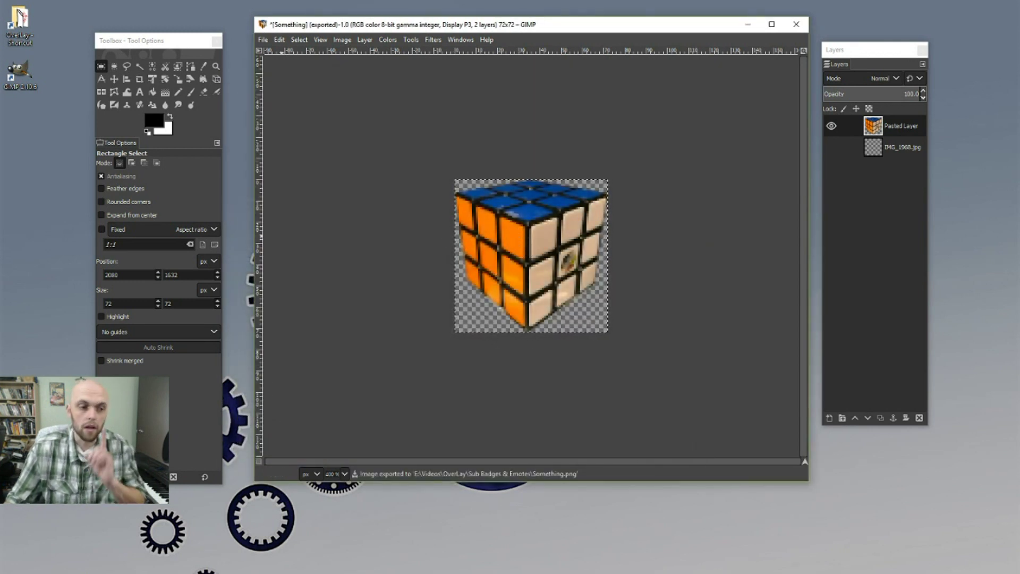
- Open OverLay > Sub Badges & Emotes and check Something.png's properties (27.1 KB), then close them
{"action": "double_click", "coordinate": [25, 25]}
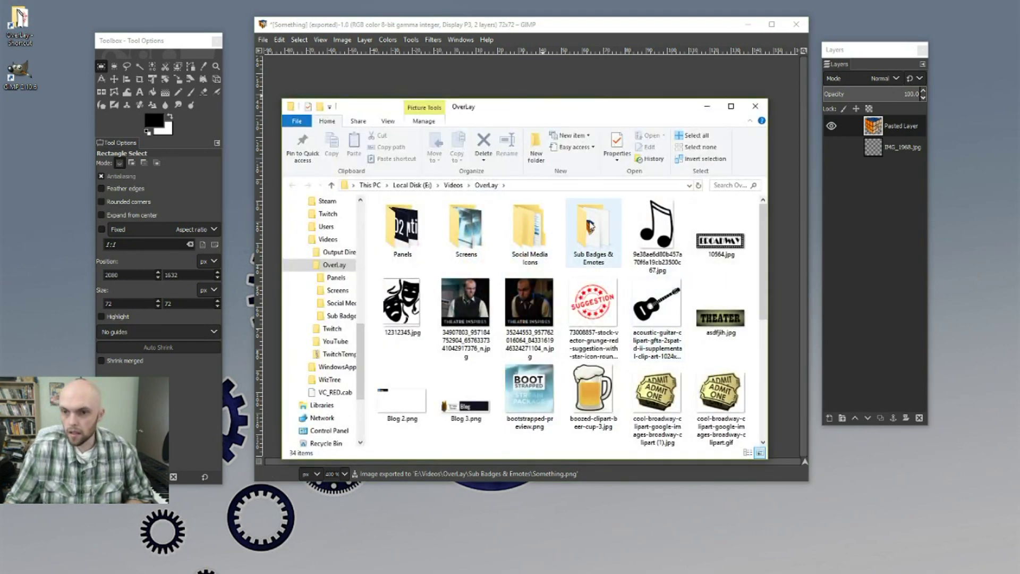
{"action": "double_click", "coordinate": [592, 234]}
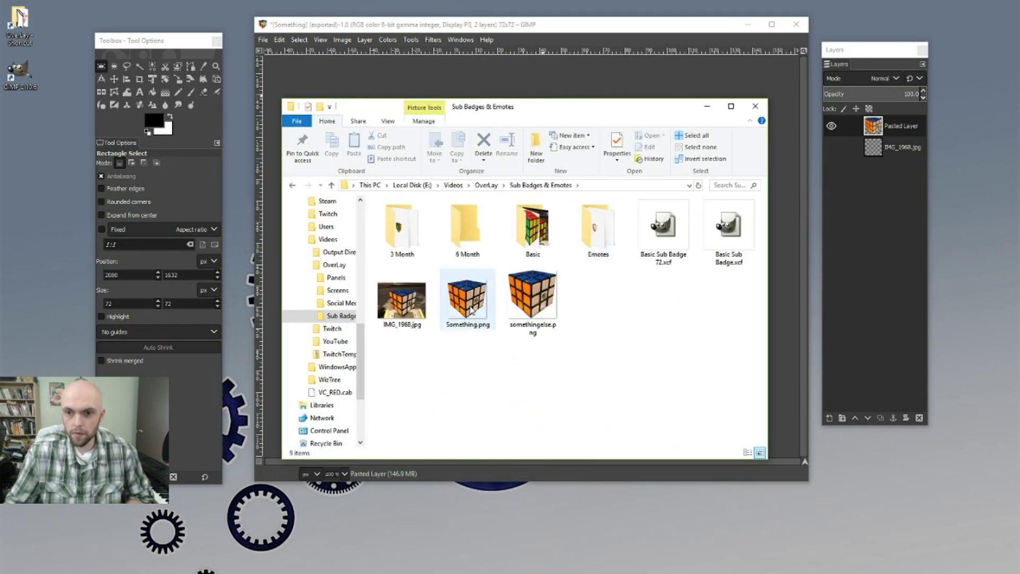
{"action": "right_click", "coordinate": [470, 308]}
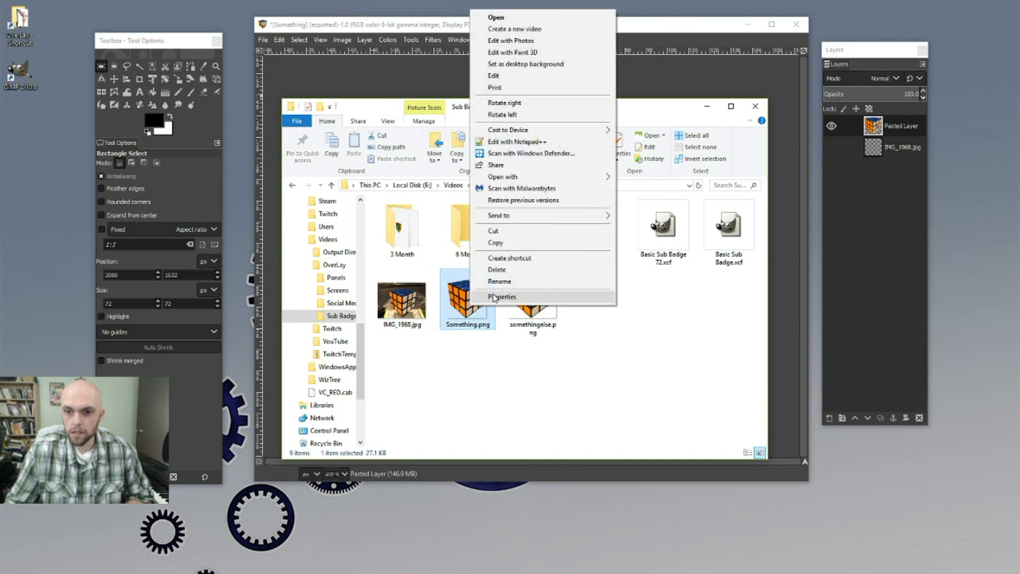
{"action": "left_click", "coordinate": [493, 297]}
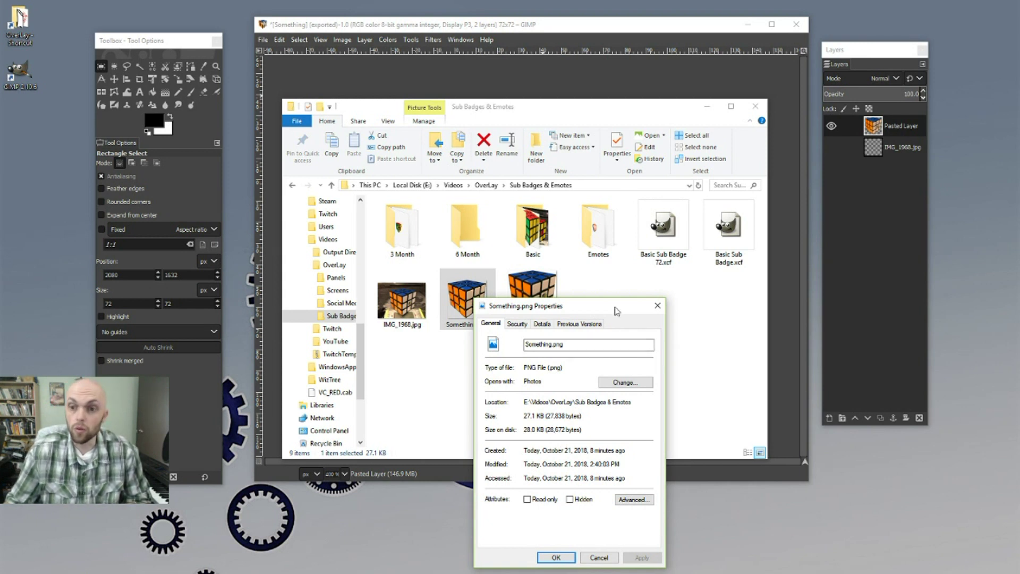
{"action": "left_click", "coordinate": [657, 305]}
{"action": "left_click_drag", "start_coordinate": [672, 108], "coordinate": [0, 160]}
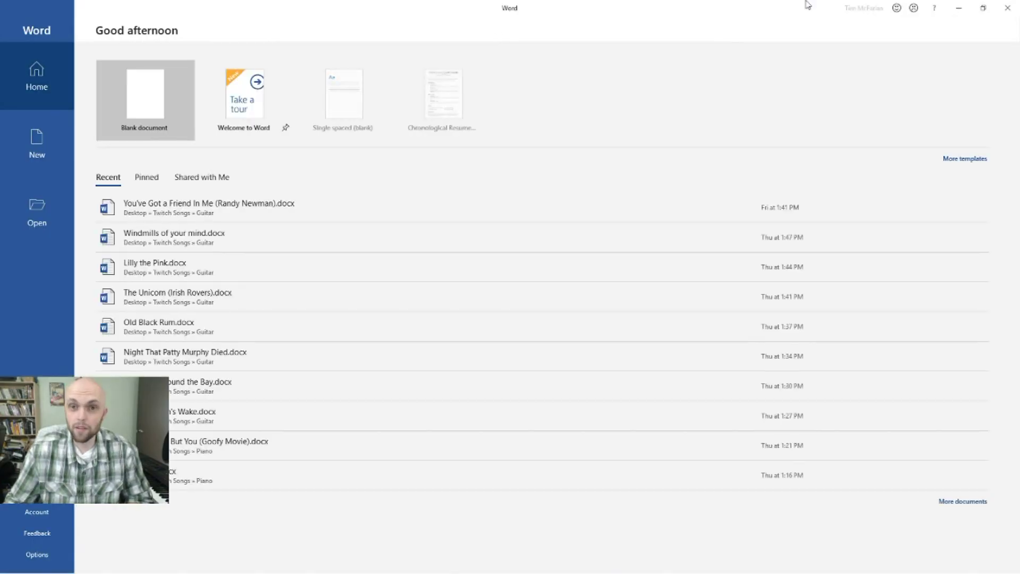
- Create a new blank Word document and drag Something.png from Sub Badges & Emotes onto the page
{"action": "left_click", "coordinate": [144, 91]}
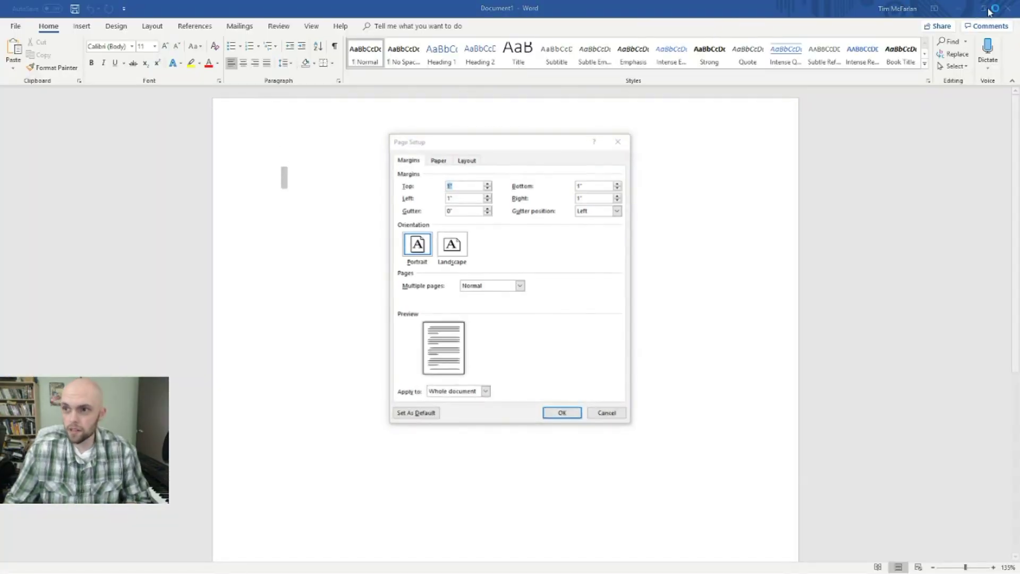
{"action": "left_click", "coordinate": [617, 142]}
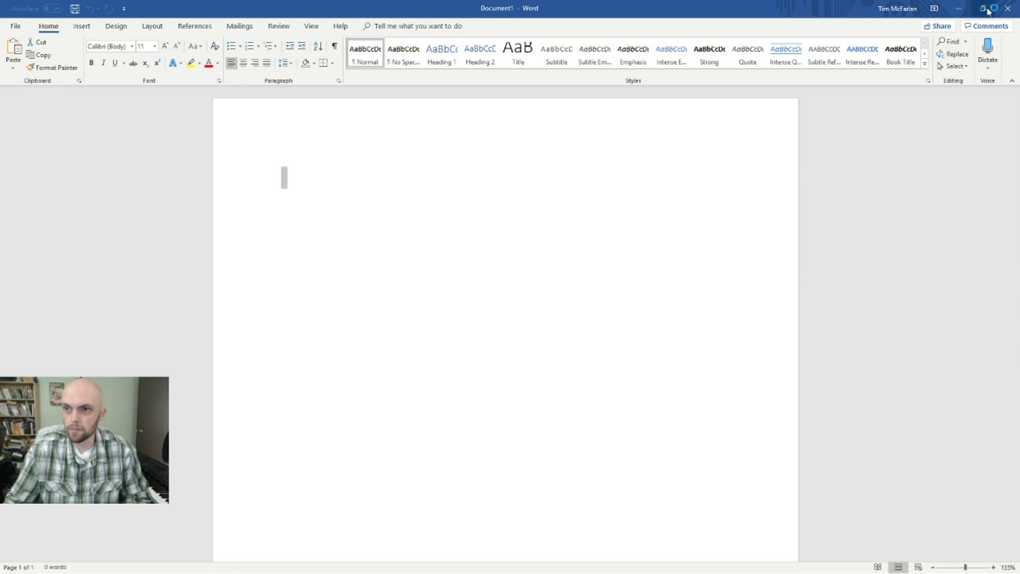
{"action": "left_click", "coordinate": [987, 9]}
{"action": "double_click", "coordinate": [19, 16]}
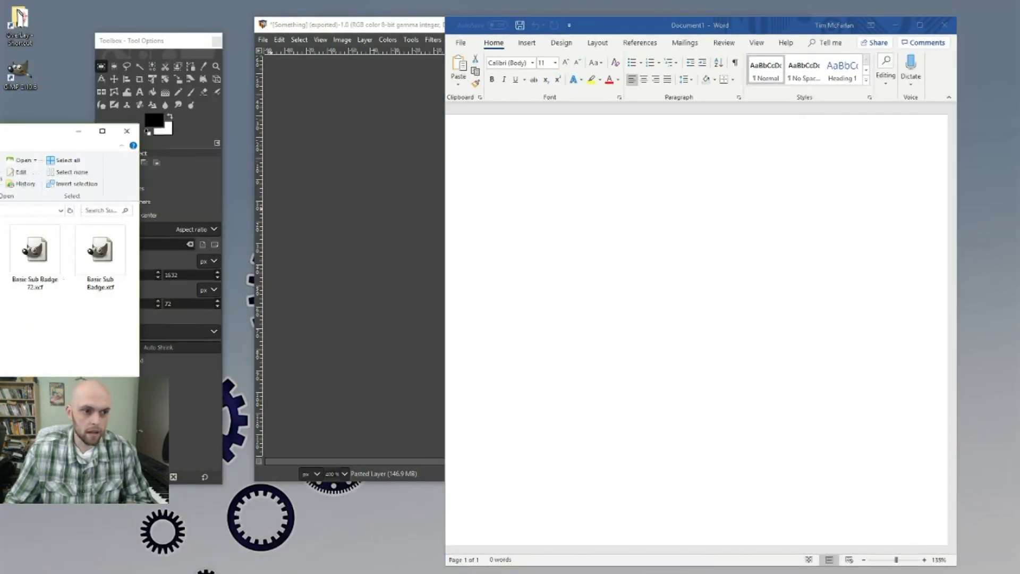
{"action": "left_click_drag", "start_coordinate": [130, 307], "coordinate": [565, 267]}
- Select the 1" × 1" cube picture, maximize Word, and bring up the picture Format options
{"action": "left_click", "coordinate": [378, 113]}
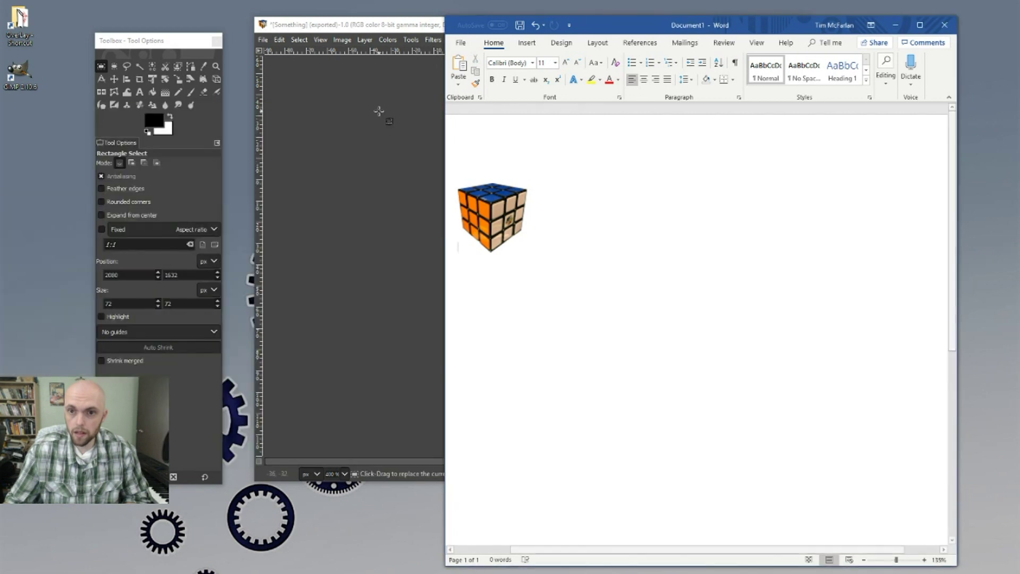
{"action": "left_click", "coordinate": [502, 221]}
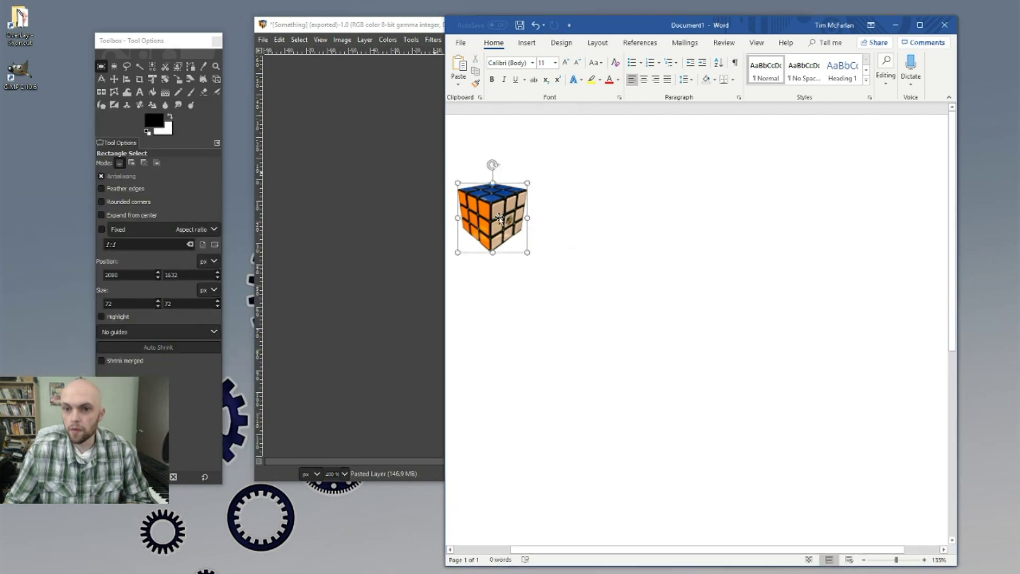
{"action": "left_click", "coordinate": [919, 25]}
{"action": "left_click", "coordinate": [378, 26]}
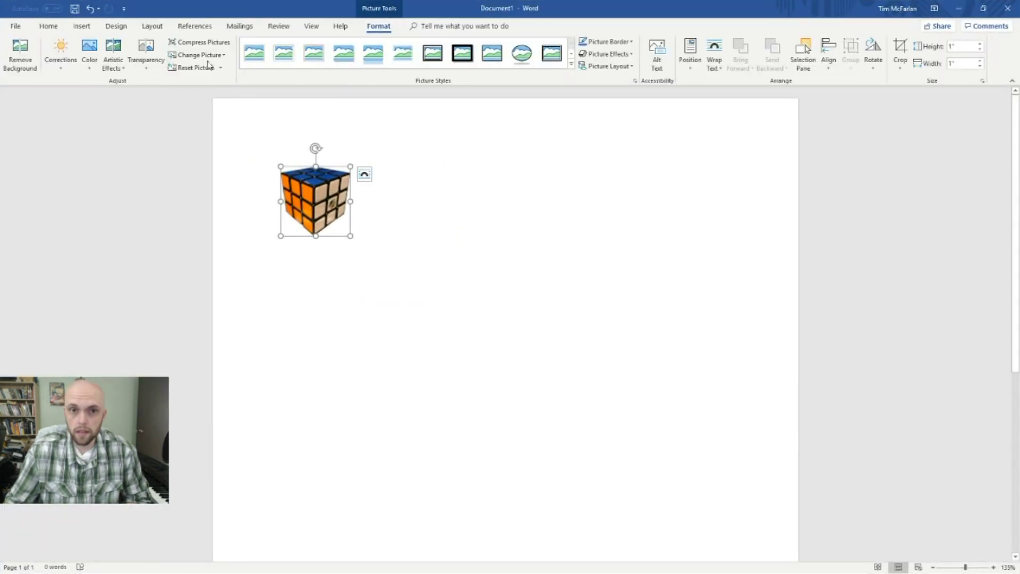
- Apply picture compression to the cube image and choose Save as Picture
{"action": "left_click", "coordinate": [199, 42]}
{"action": "left_click", "coordinate": [535, 348]}
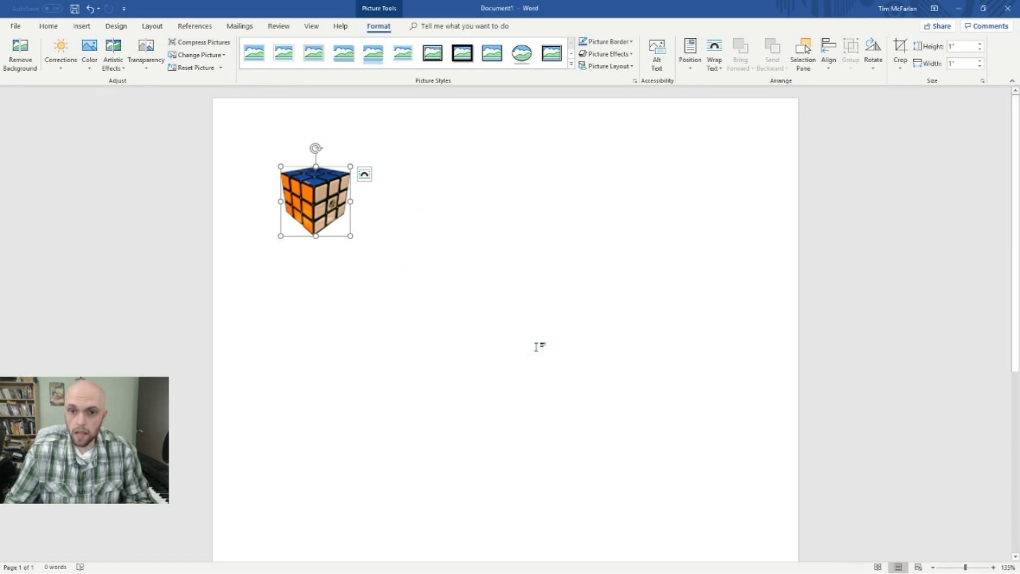
{"action": "right_click", "coordinate": [312, 189]}
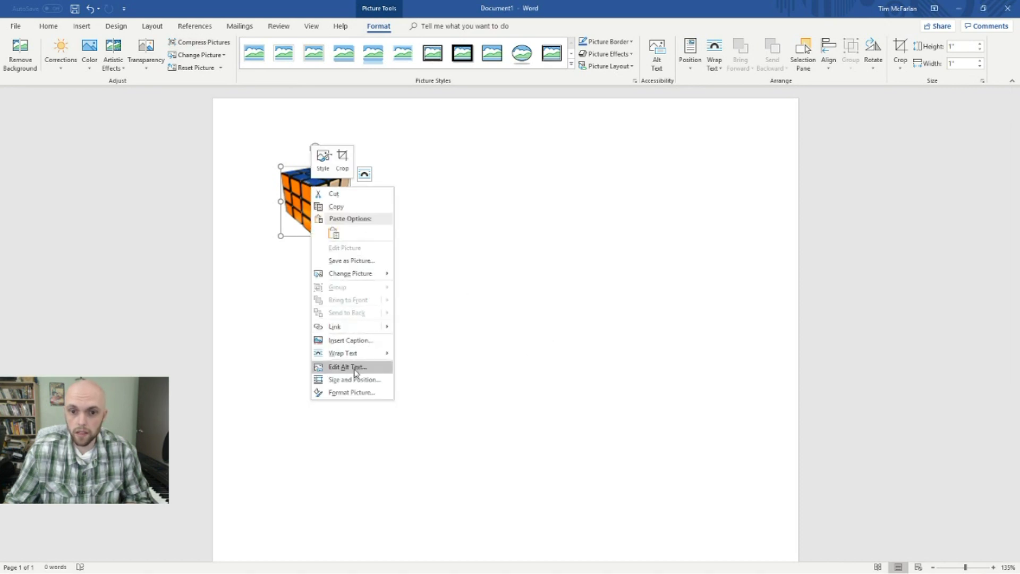
{"action": "left_click", "coordinate": [359, 261]}
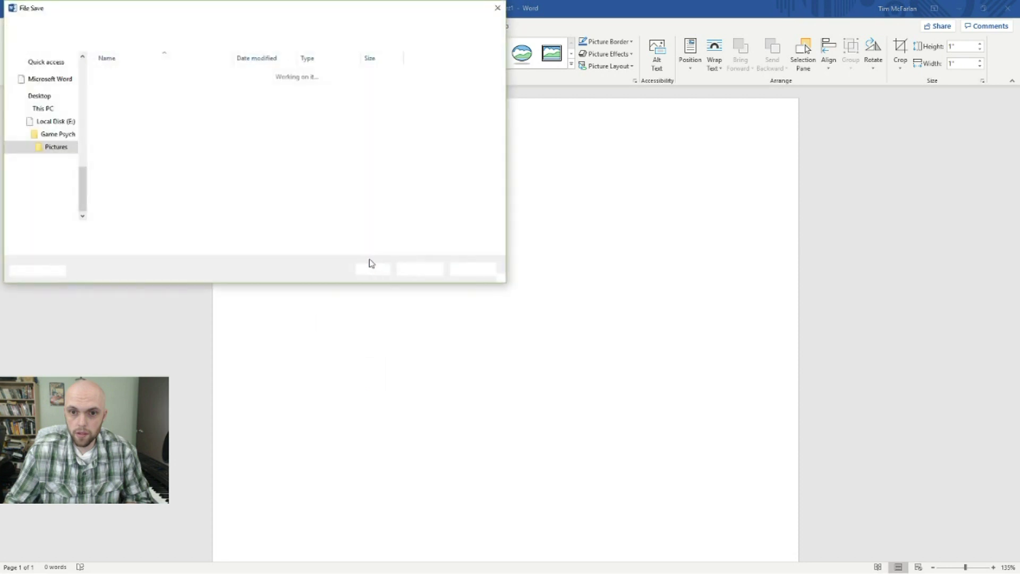
- Overwrite somethingelse.png in Videos > OverLay > Sub Badges & Emotes, then close Word without saving
{"action": "left_click", "coordinate": [27, 57]}
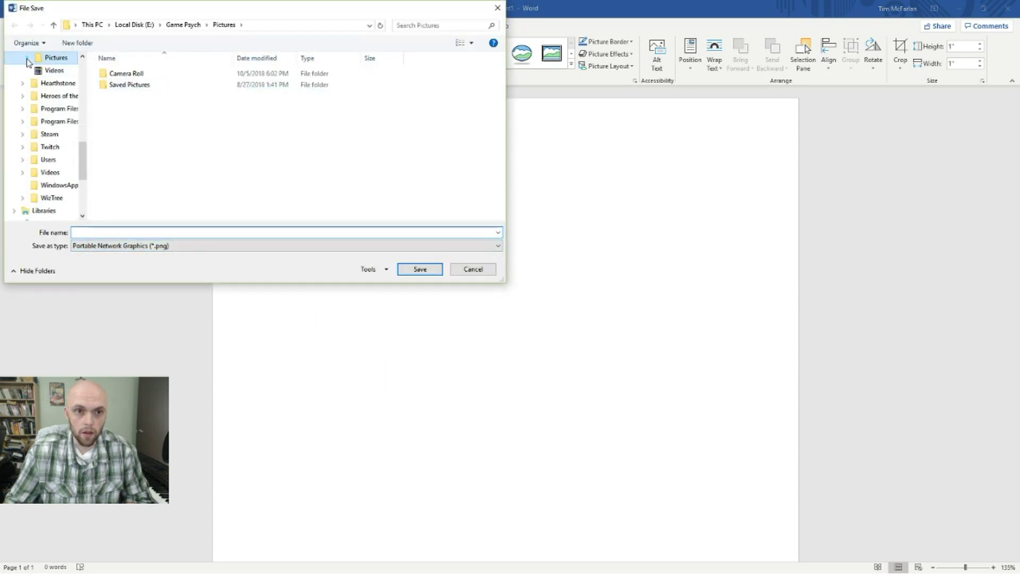
{"action": "left_click", "coordinate": [50, 172]}
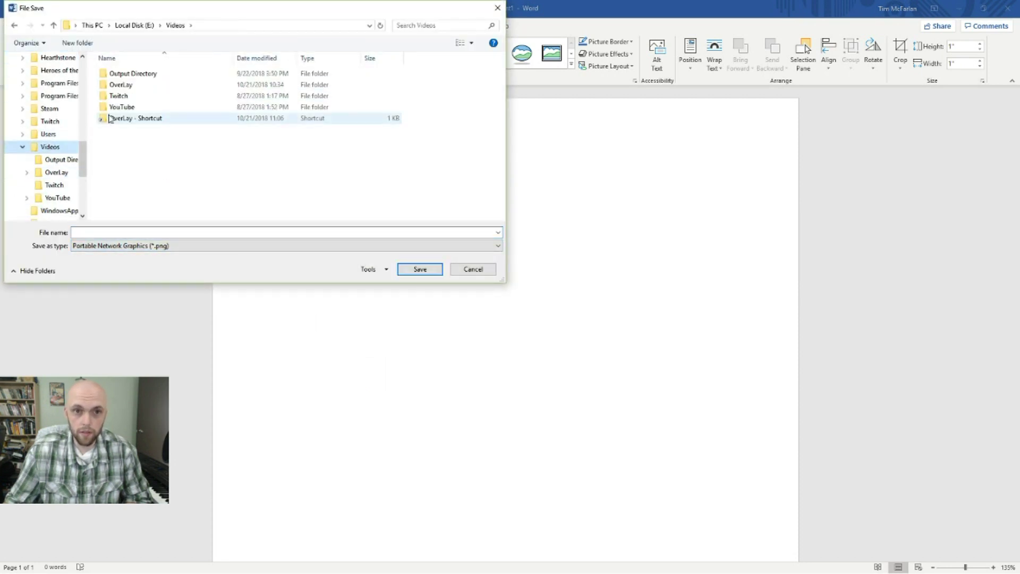
{"action": "left_click", "coordinate": [122, 86]}
{"action": "double_click", "coordinate": [121, 86]}
{"action": "double_click", "coordinate": [293, 87]}
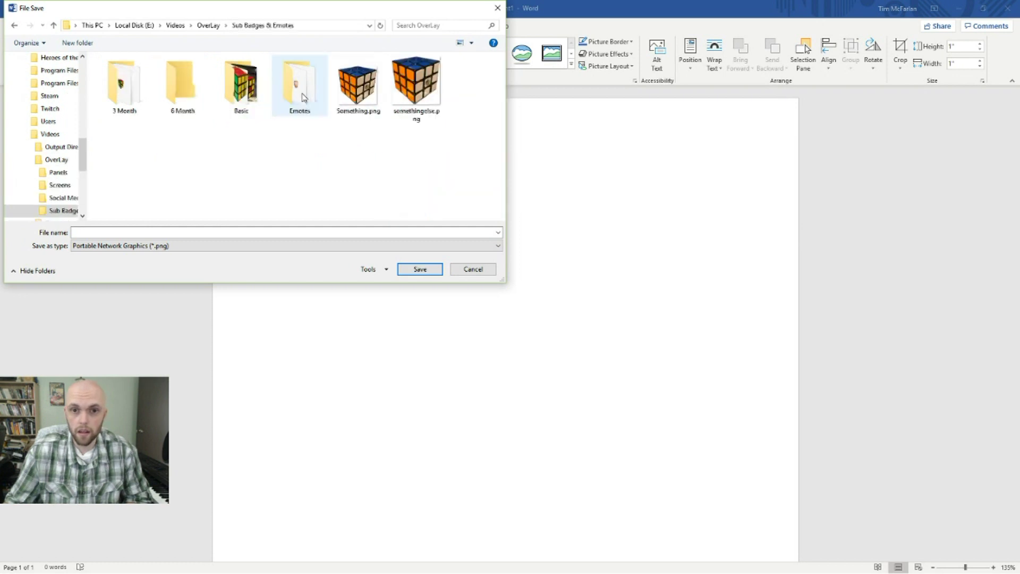
{"action": "left_click", "coordinate": [416, 101]}
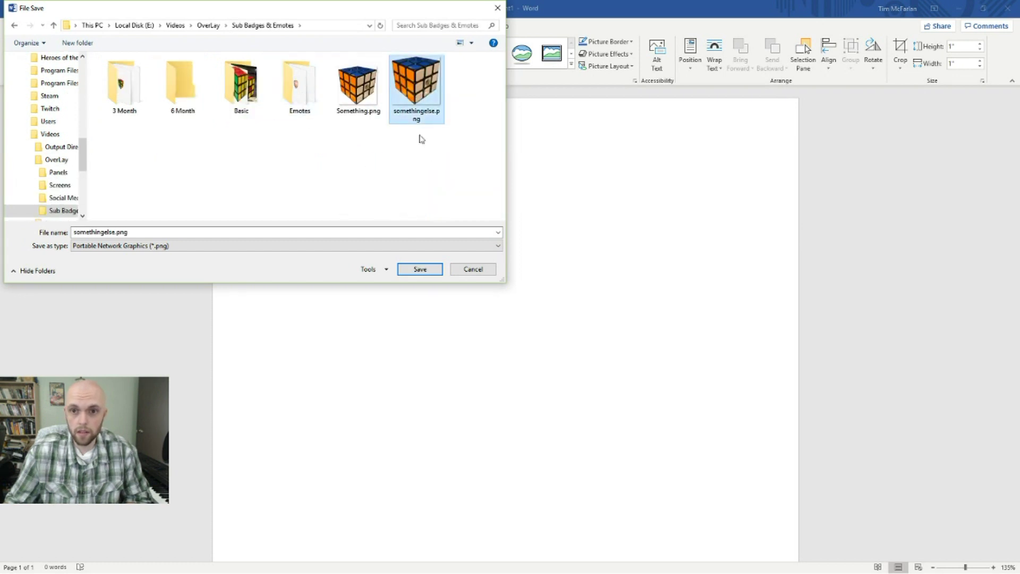
{"action": "left_click", "coordinate": [419, 269]}
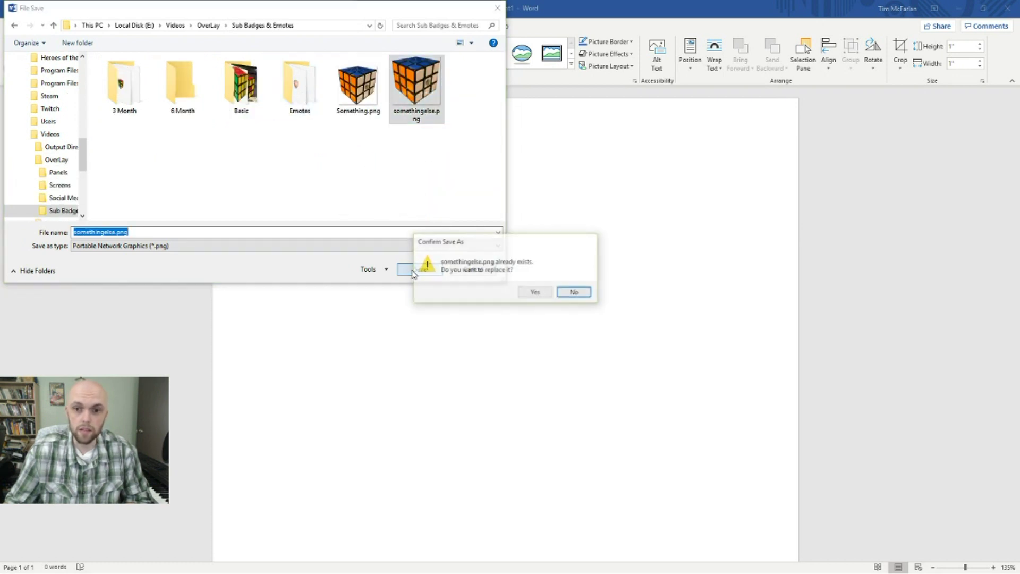
{"action": "left_click", "coordinate": [542, 293]}
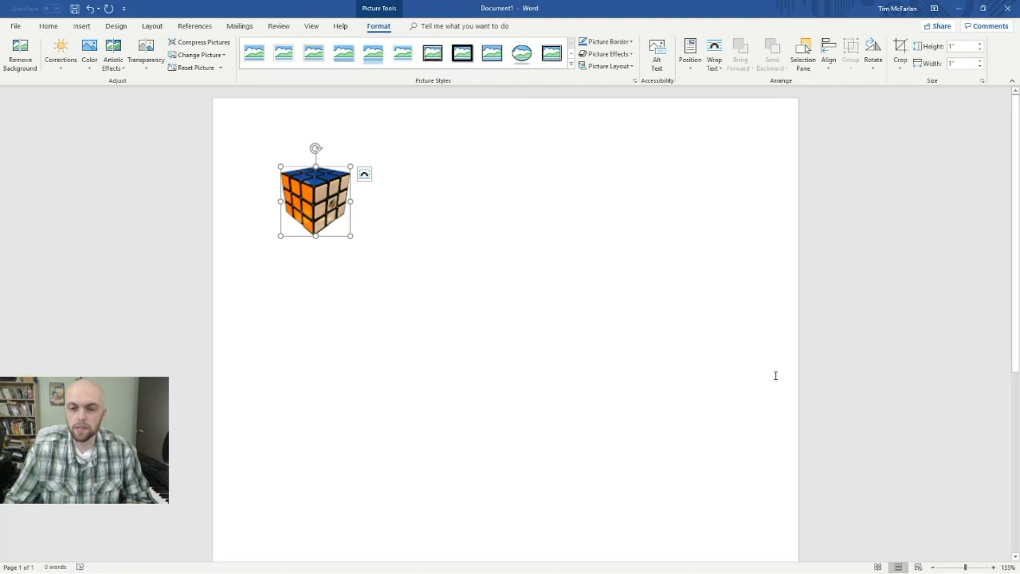
{"action": "left_click", "coordinate": [1012, 8]}
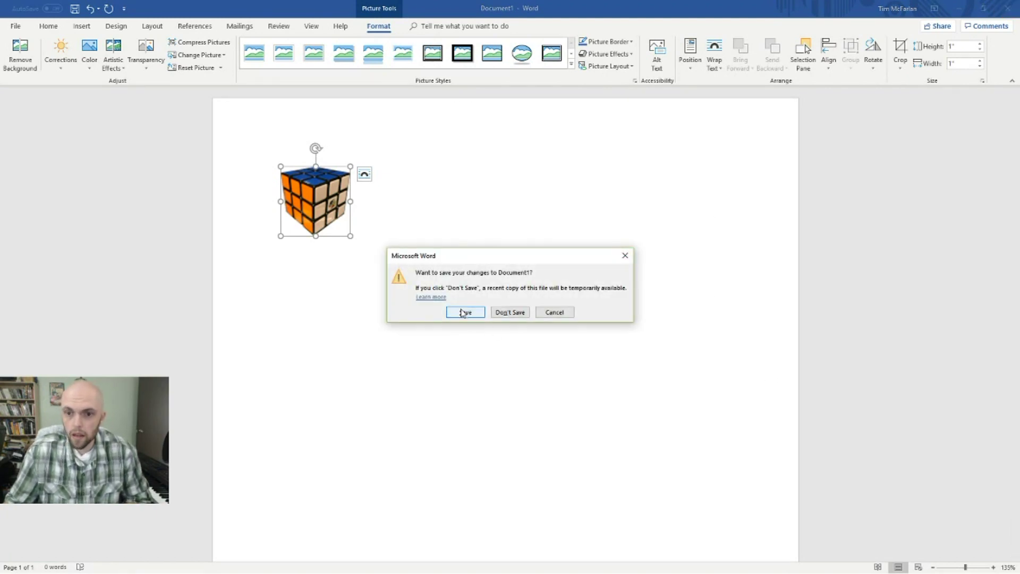
{"action": "left_click", "coordinate": [510, 312]}
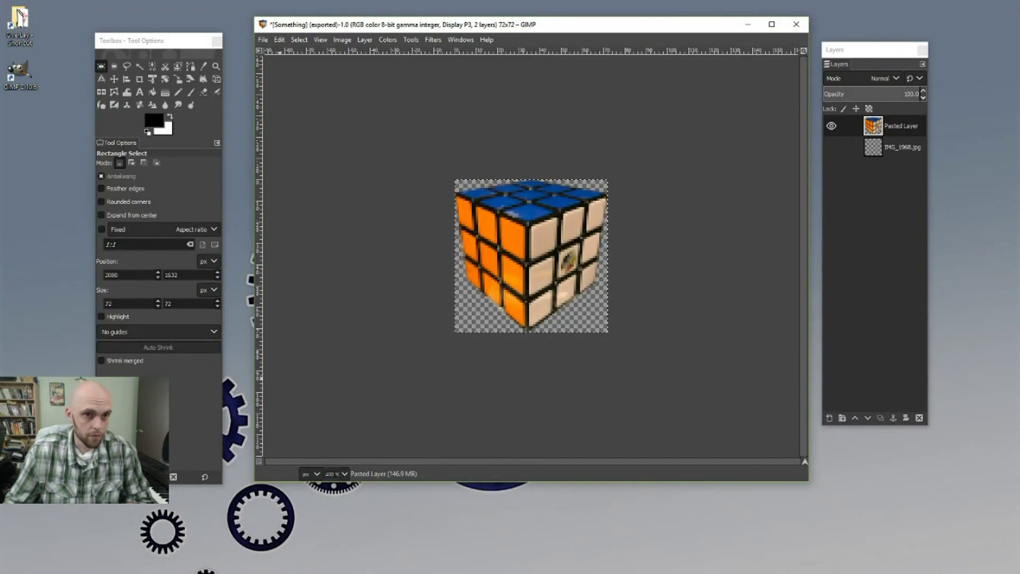
{"action": "double_click", "coordinate": [20, 18]}
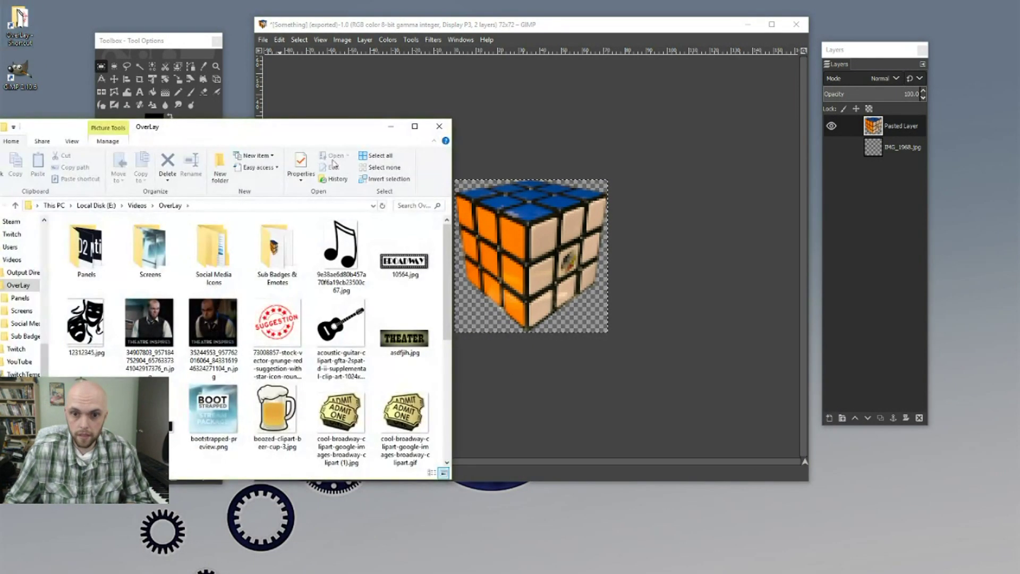
{"action": "double_click", "coordinate": [277, 250]}
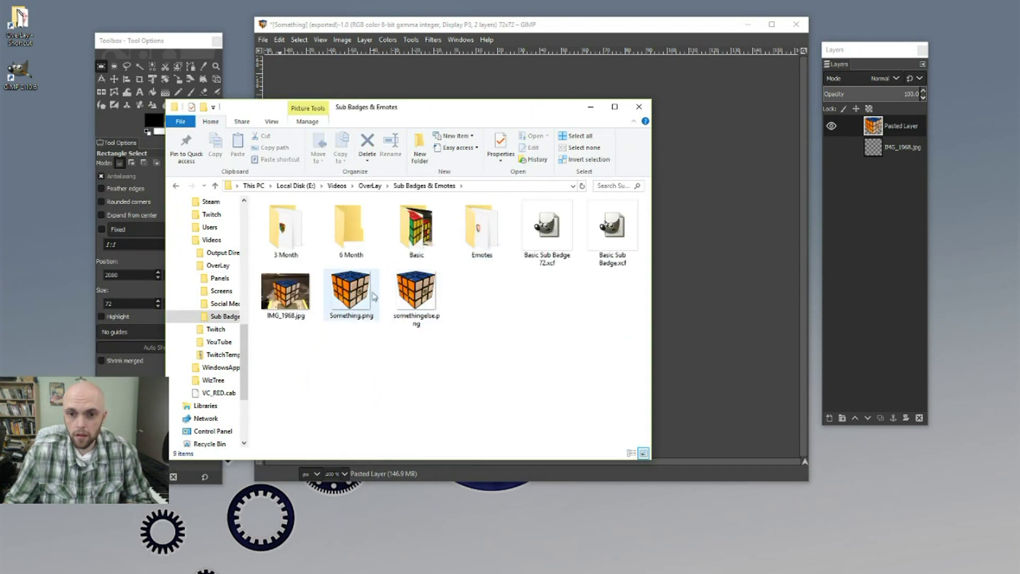
{"action": "right_click", "coordinate": [412, 295]}
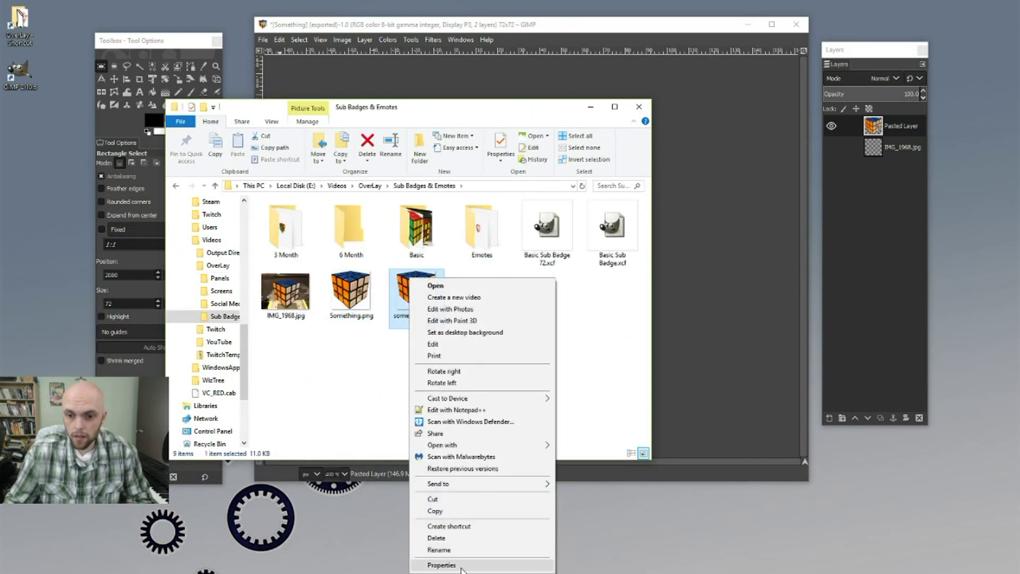
{"action": "left_click", "coordinate": [442, 565]}
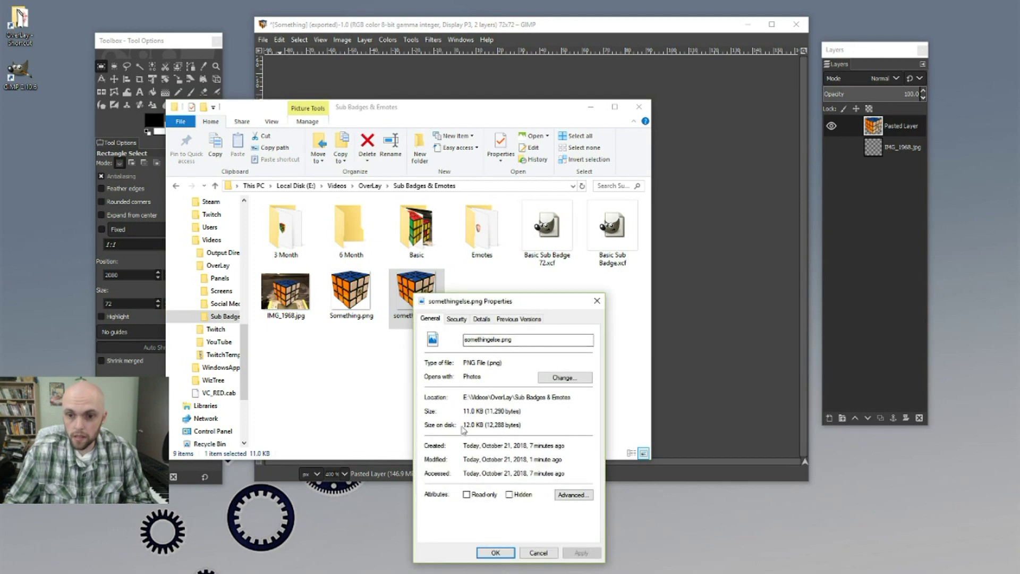
{"action": "left_click", "coordinate": [495, 552]}
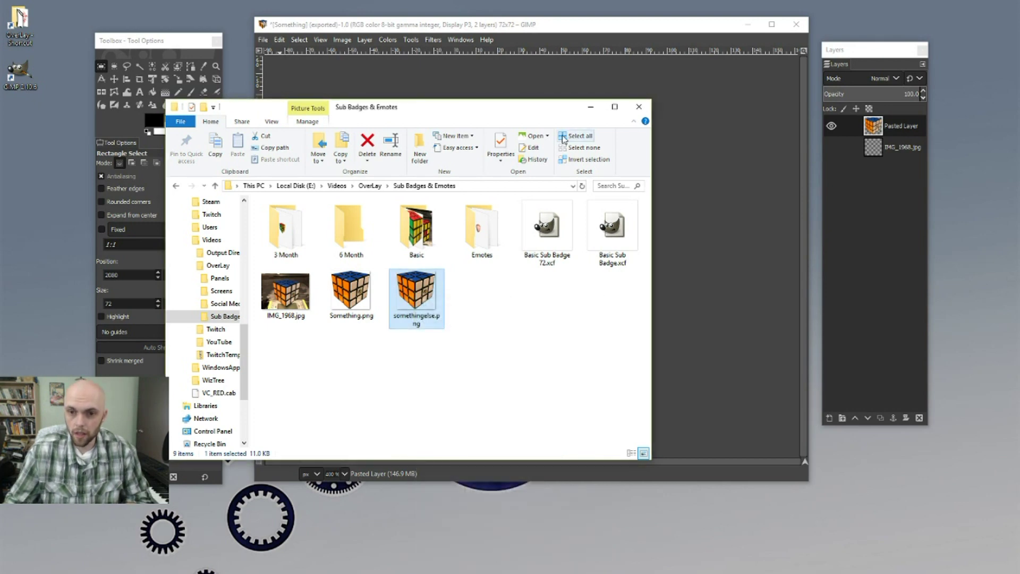
{"action": "left_click_drag", "start_coordinate": [409, 104], "coordinate": [275, 73]}
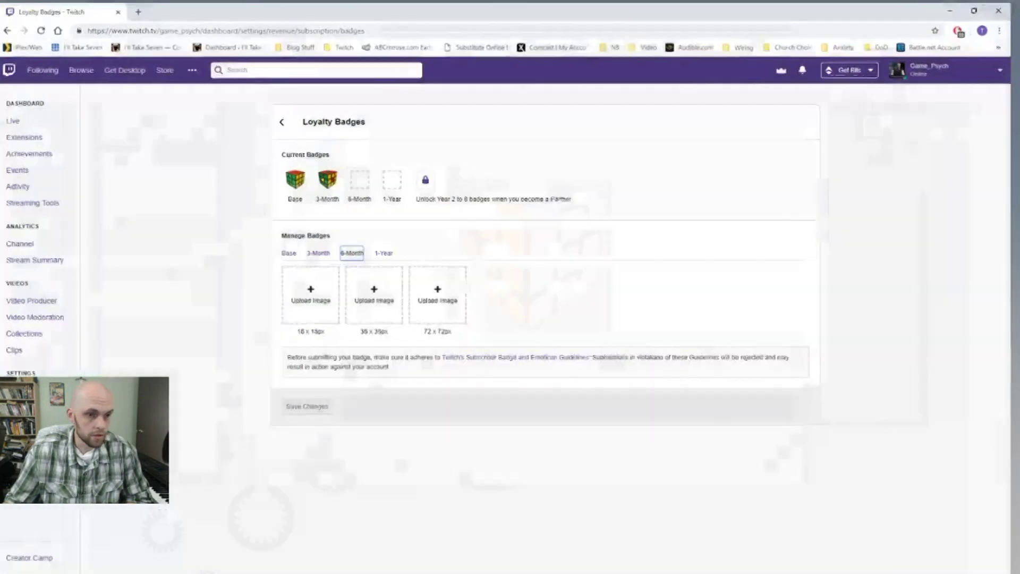
- Upload somethingelse.png from Sub Badges & Emotes into the 6-Month badge's 72x72 slot
{"action": "left_click", "coordinate": [453, 296]}
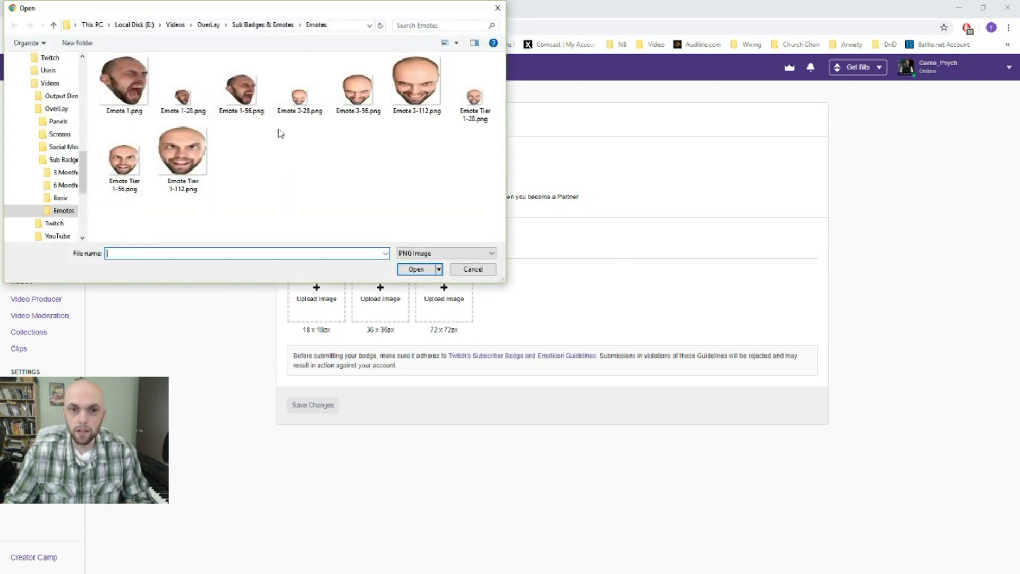
{"action": "left_click", "coordinate": [53, 25]}
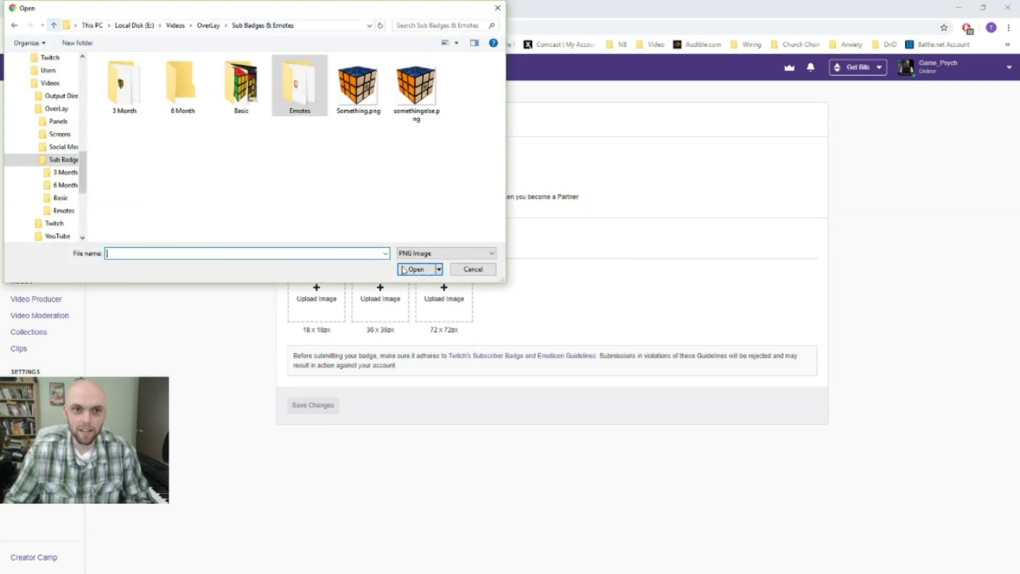
{"action": "left_click", "coordinate": [418, 102]}
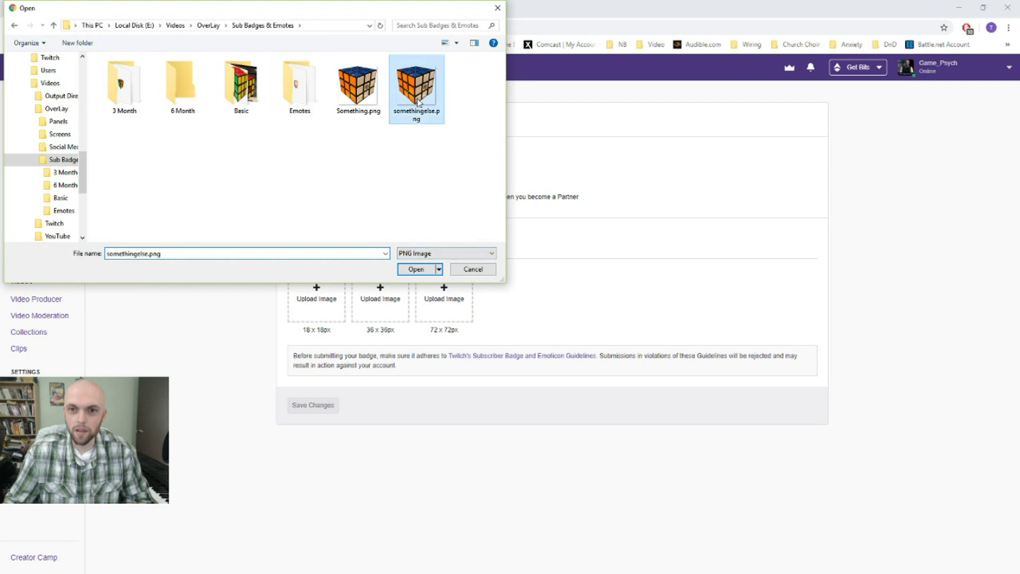
{"action": "left_click", "coordinate": [416, 269]}
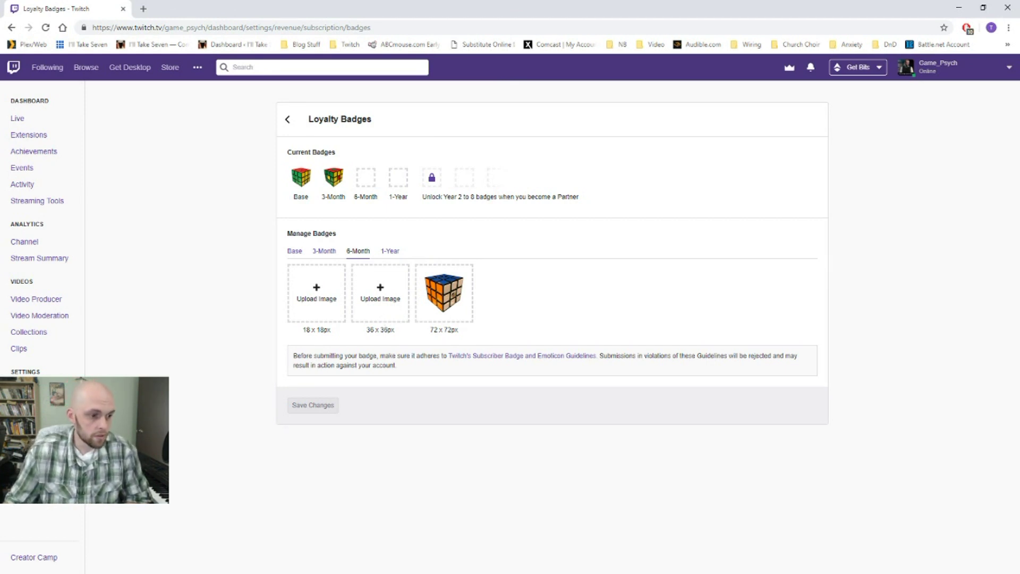
{"action": "key", "text": "alt+Tab"}
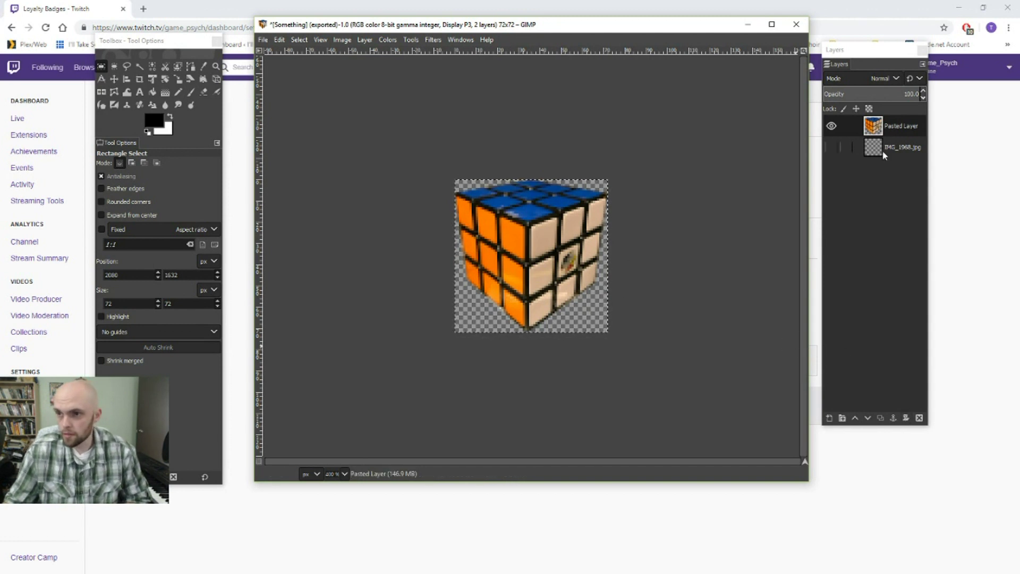
- Scale the Pasted Layer down to 36 px wide with Scale Layer
{"action": "right_click", "coordinate": [880, 128]}
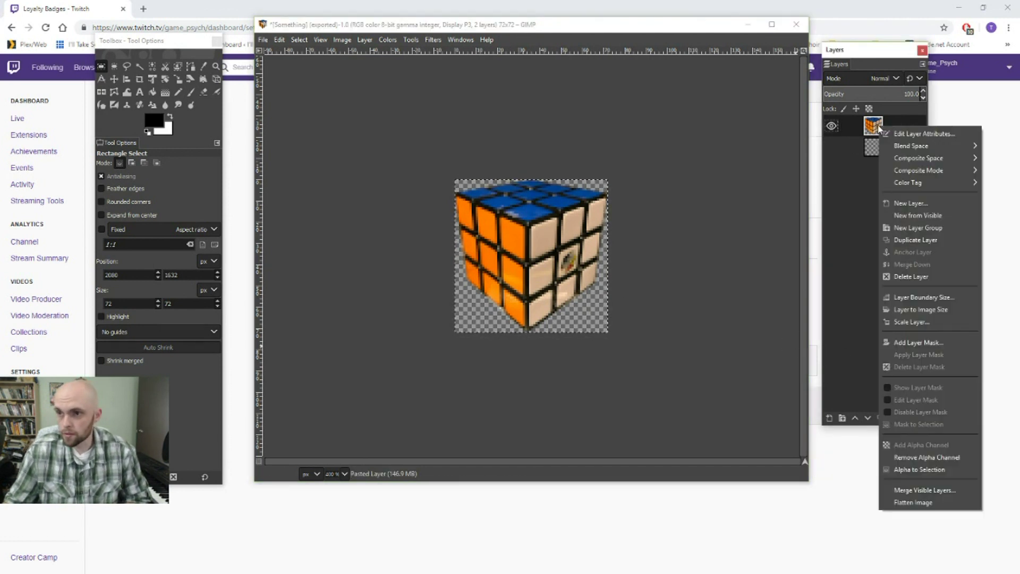
{"action": "left_click", "coordinate": [919, 326]}
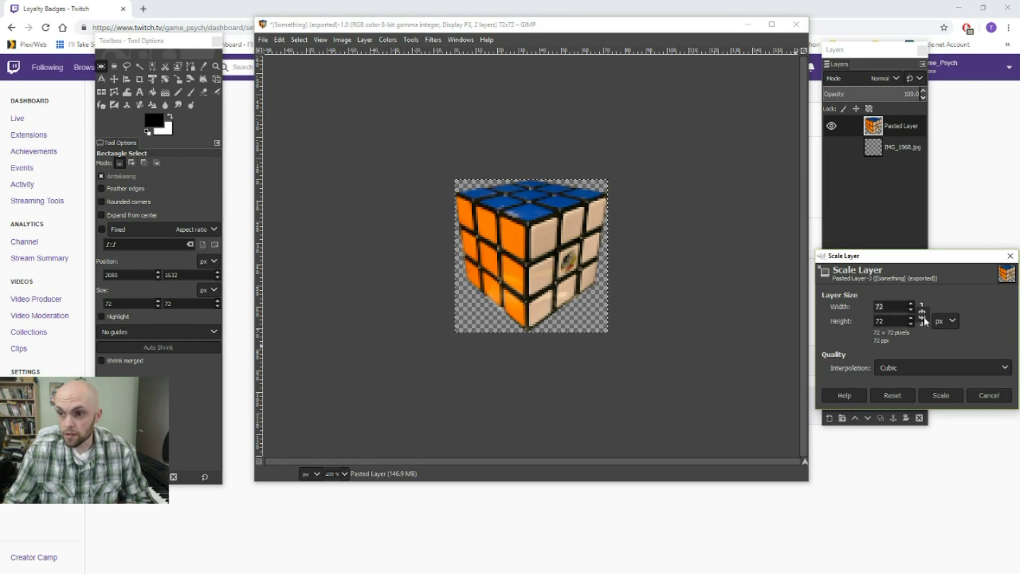
{"action": "left_click", "coordinate": [923, 318]}
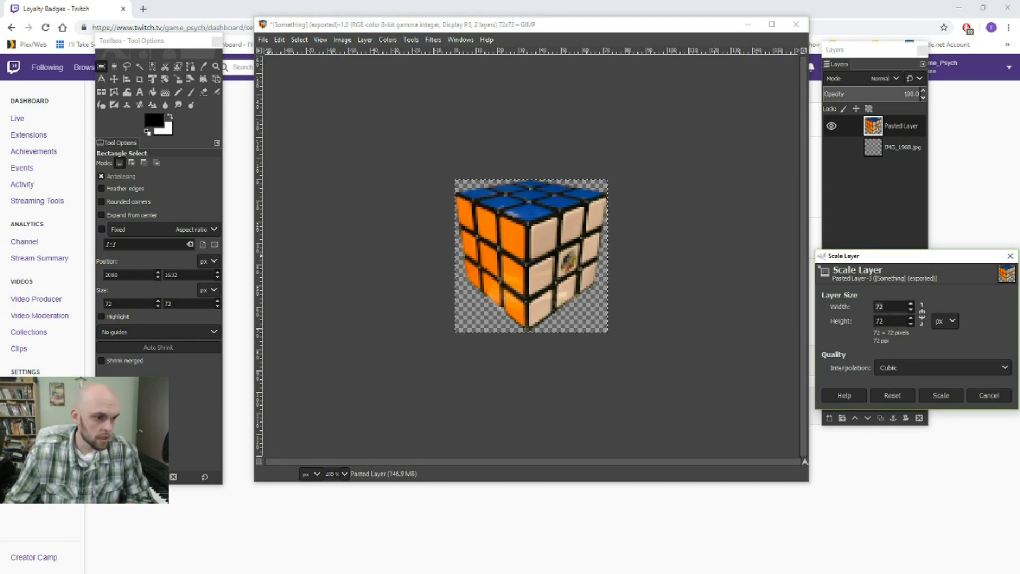
{"action": "key", "text": "alt+Tab"}
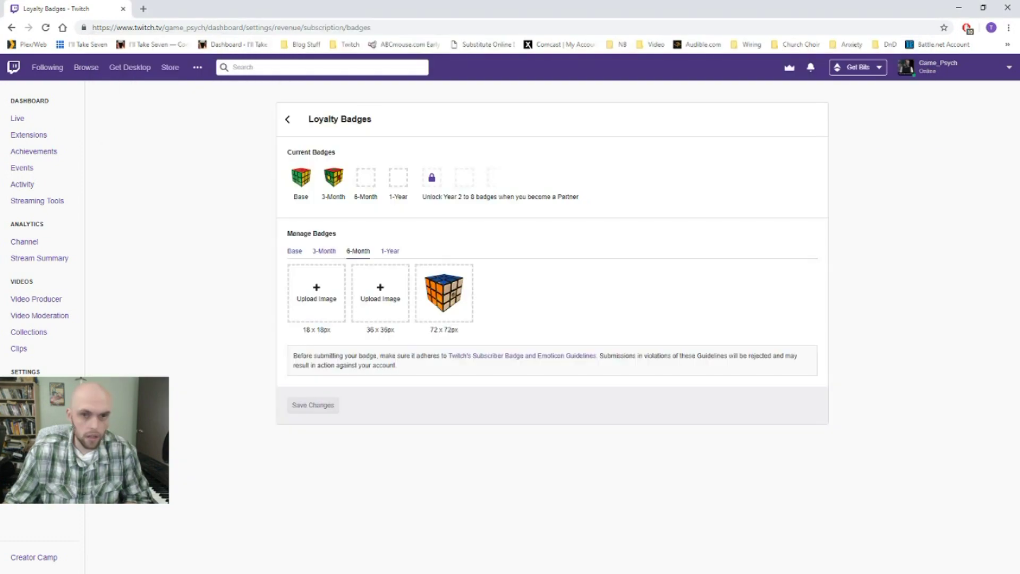
{"action": "key", "text": "alt+Tab"}
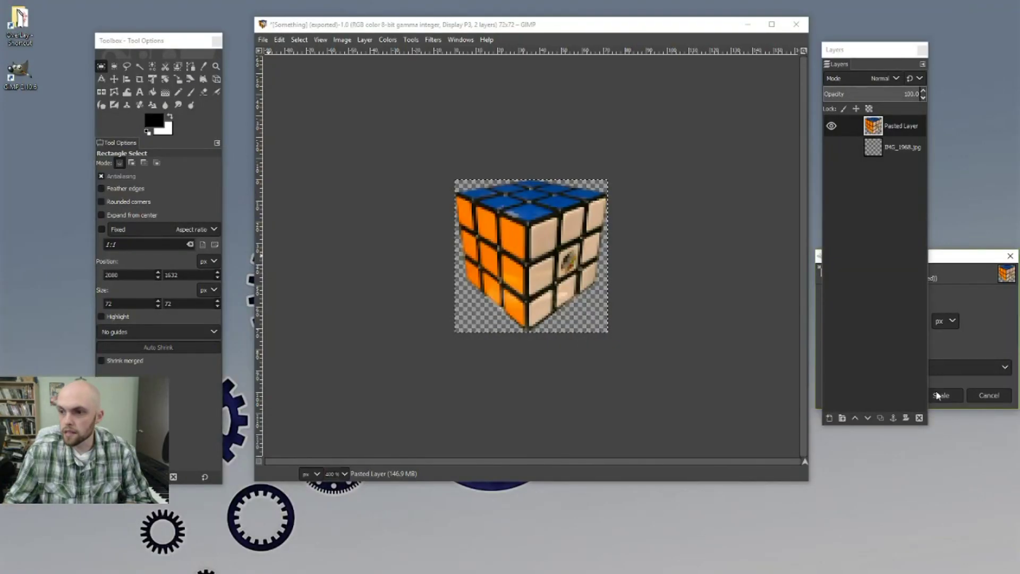
{"action": "left_click_drag", "start_coordinate": [977, 266], "coordinate": [673, 370]}
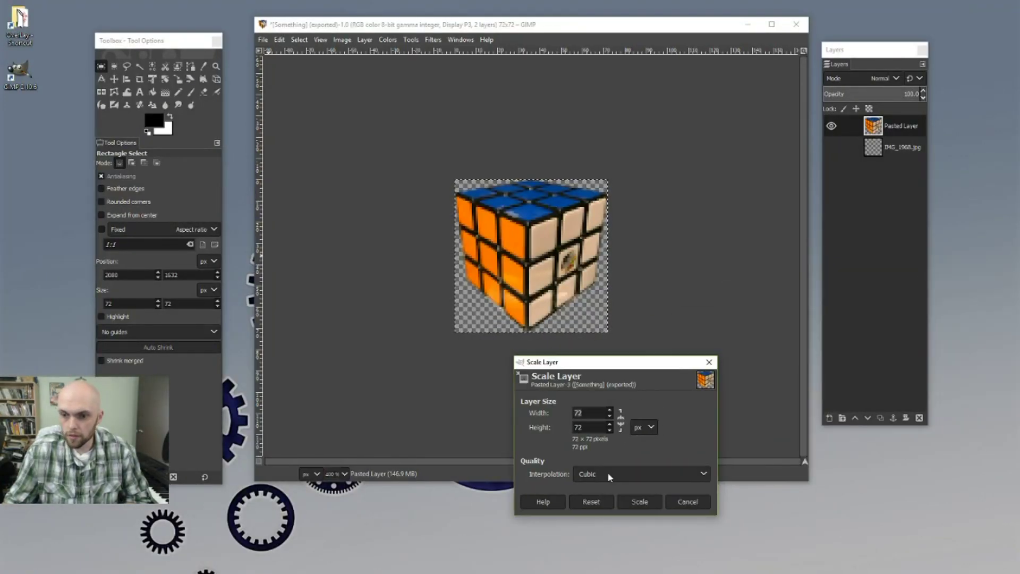
{"action": "double_click", "coordinate": [593, 413]}
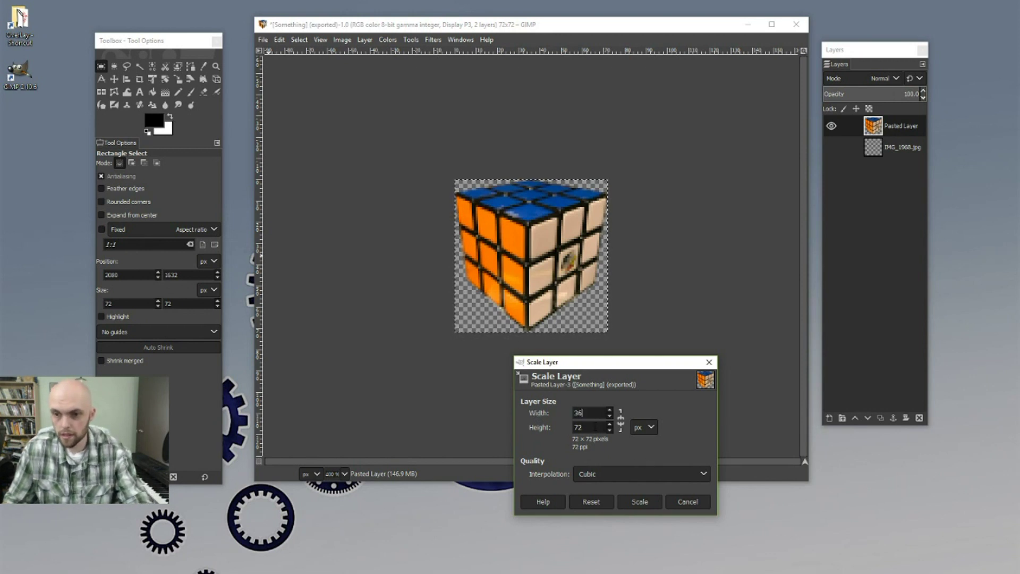
{"action": "left_click", "coordinate": [638, 502]}
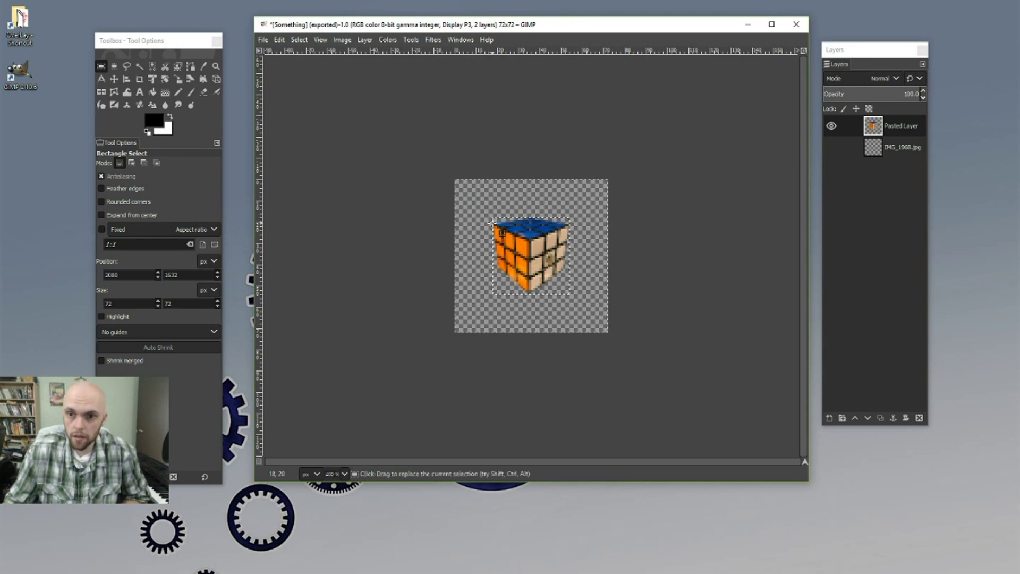
- Select a 36×36 px square around the cube and crop the image to it
{"action": "left_click_drag", "start_coordinate": [492, 217], "coordinate": [562, 285]}
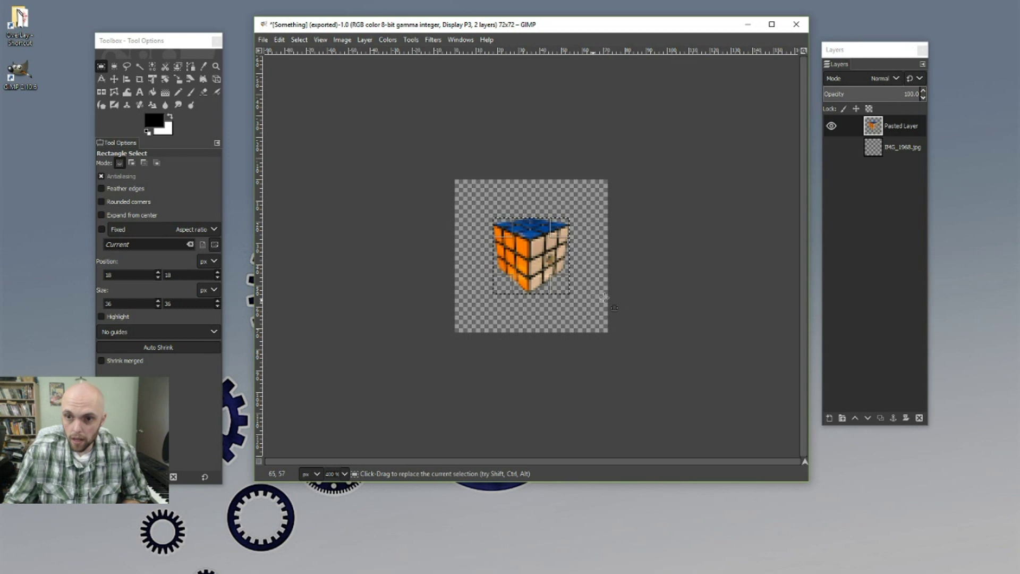
{"action": "left_click", "coordinate": [343, 40]}
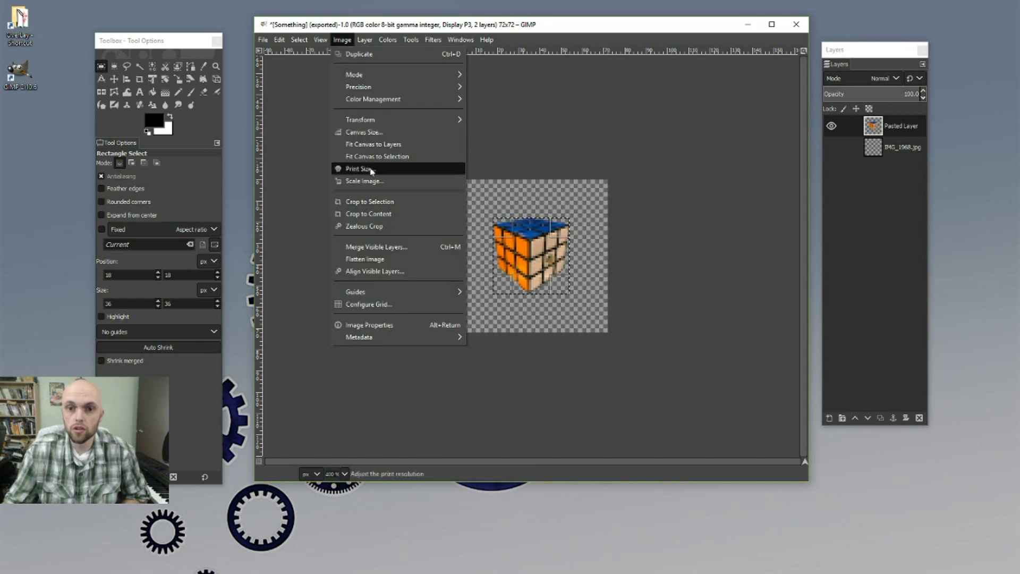
{"action": "left_click", "coordinate": [377, 202]}
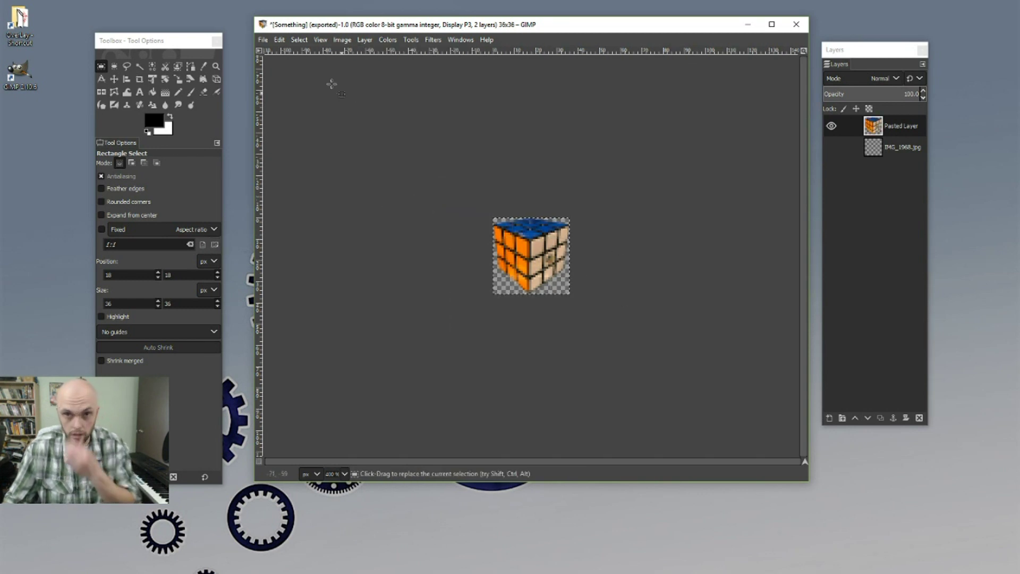
- Export the cropped image as Something36.png
{"action": "left_click", "coordinate": [263, 40]}
{"action": "key", "text": "Right"}
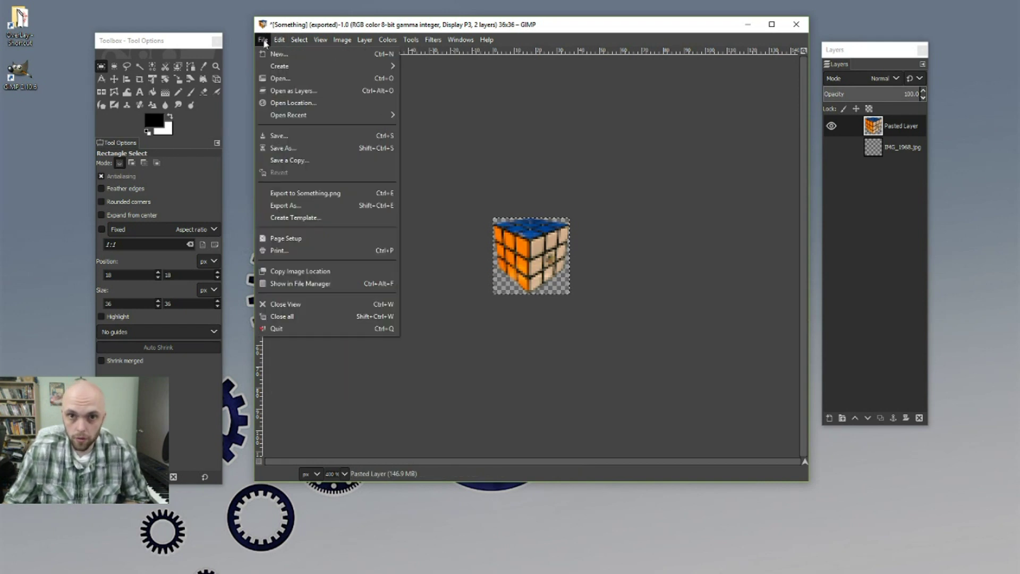
{"action": "left_click", "coordinate": [293, 206]}
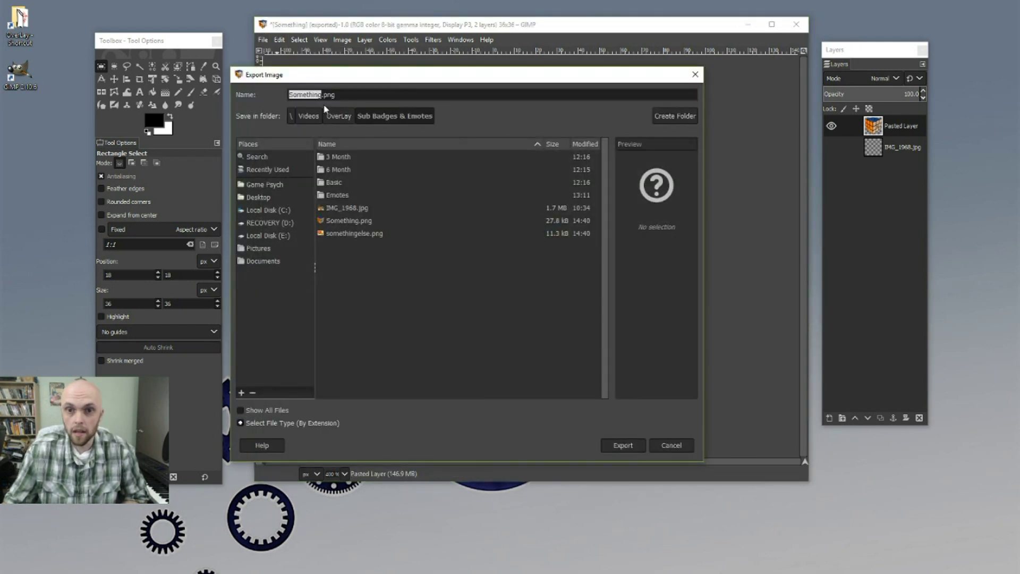
{"action": "key", "text": "End"}
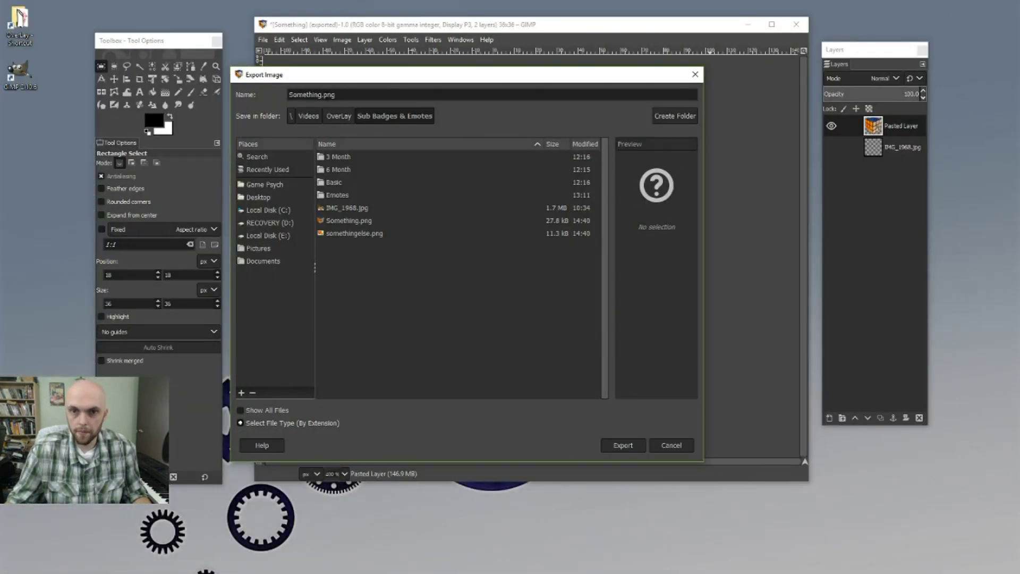
{"action": "type", "text": "36"}
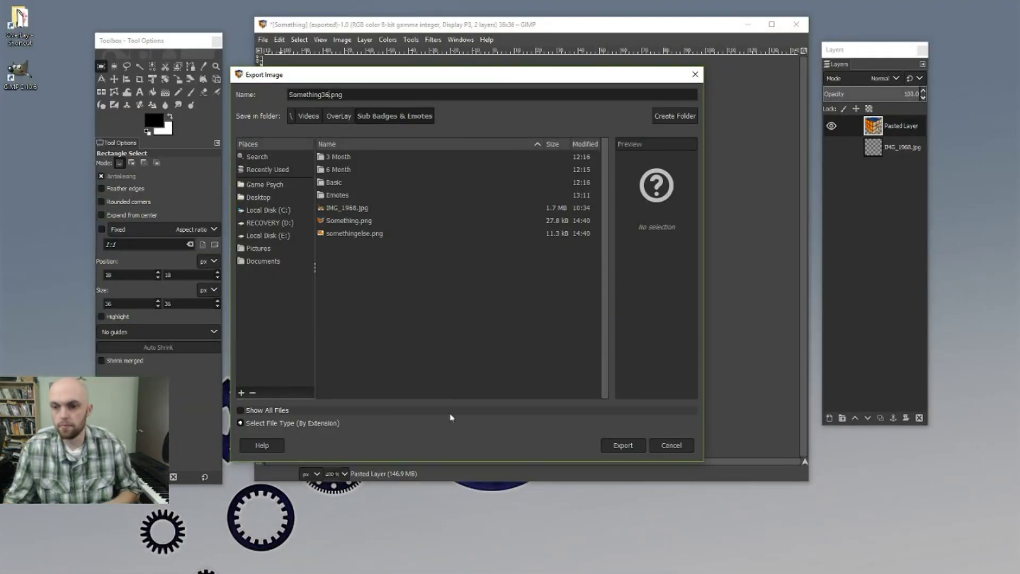
{"action": "left_click", "coordinate": [622, 447]}
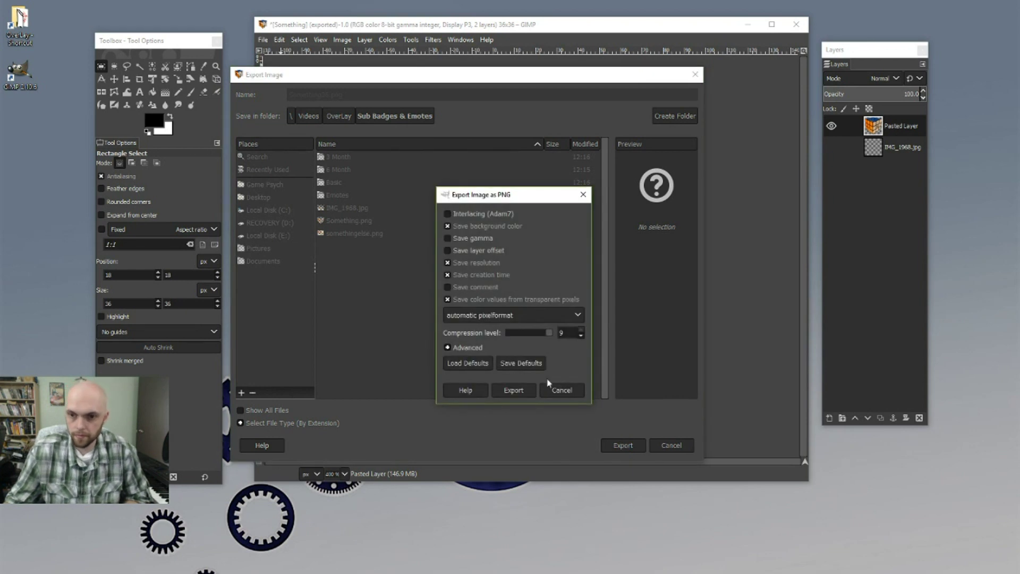
{"action": "left_click", "coordinate": [522, 391]}
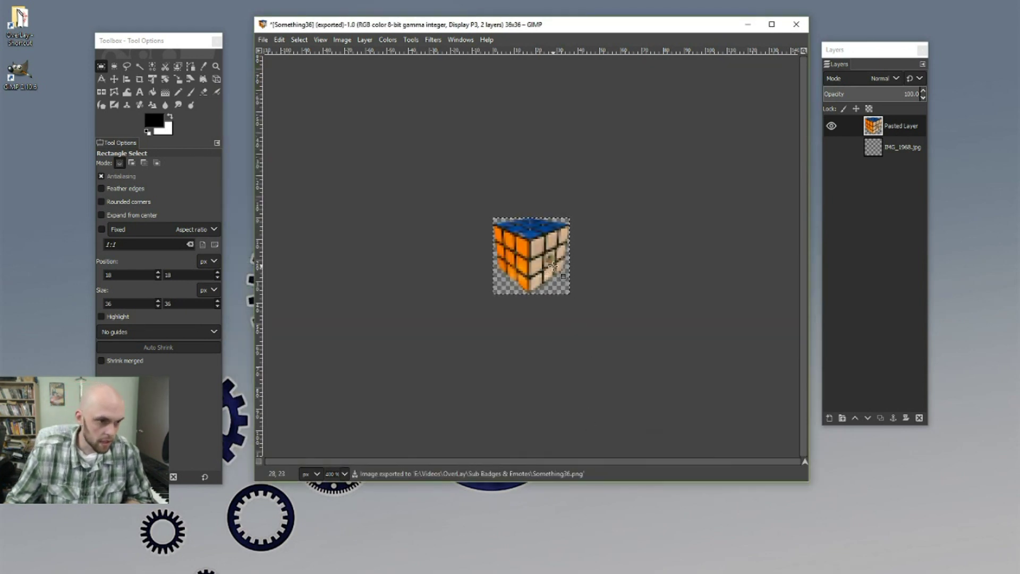
- Scale the cube layer to 18 × 18 px with width and height unlinked
{"action": "right_click", "coordinate": [886, 125]}
{"action": "left_click", "coordinate": [922, 318]}
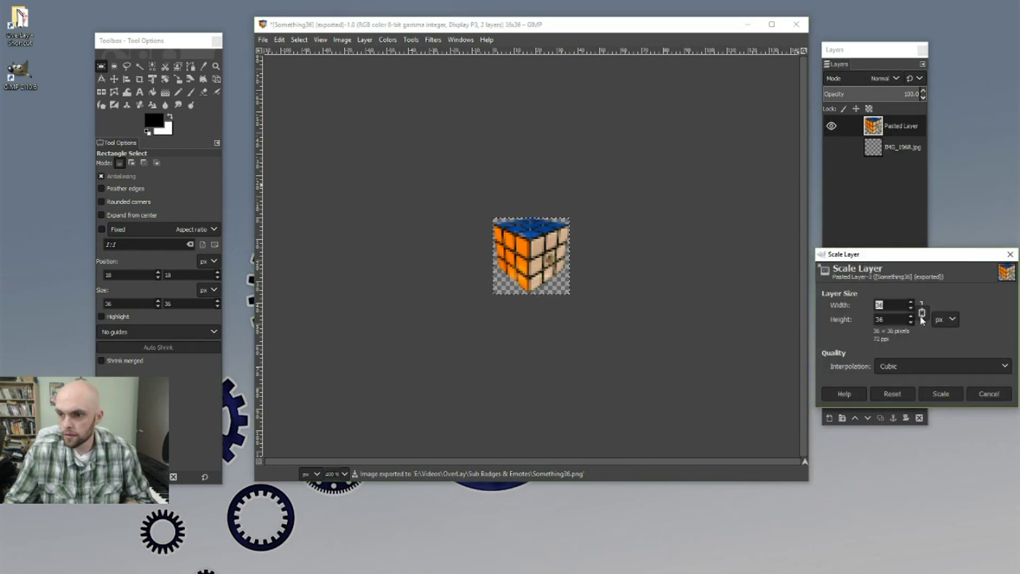
{"action": "left_click", "coordinate": [922, 313]}
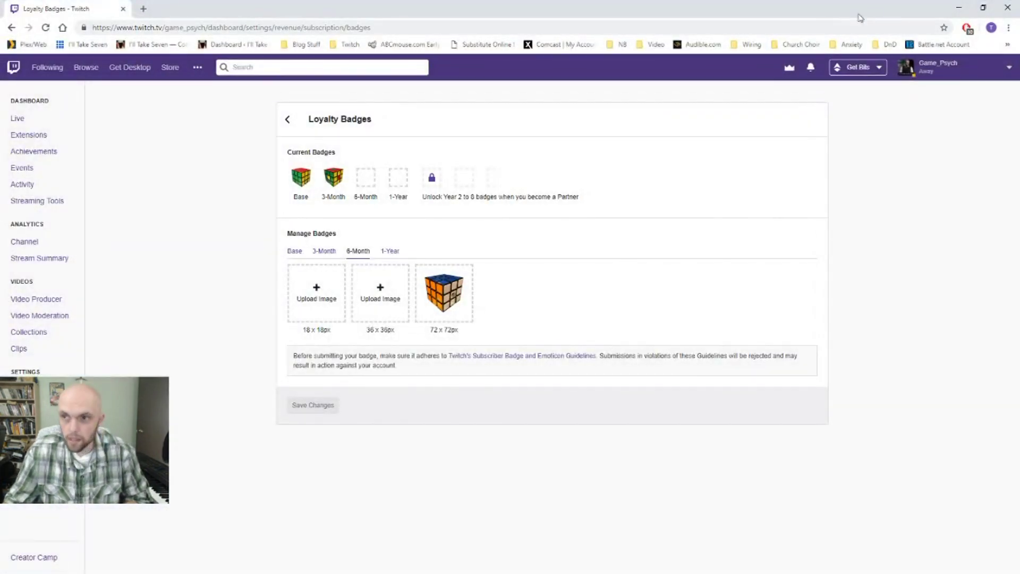
{"action": "left_click", "coordinate": [959, 8]}
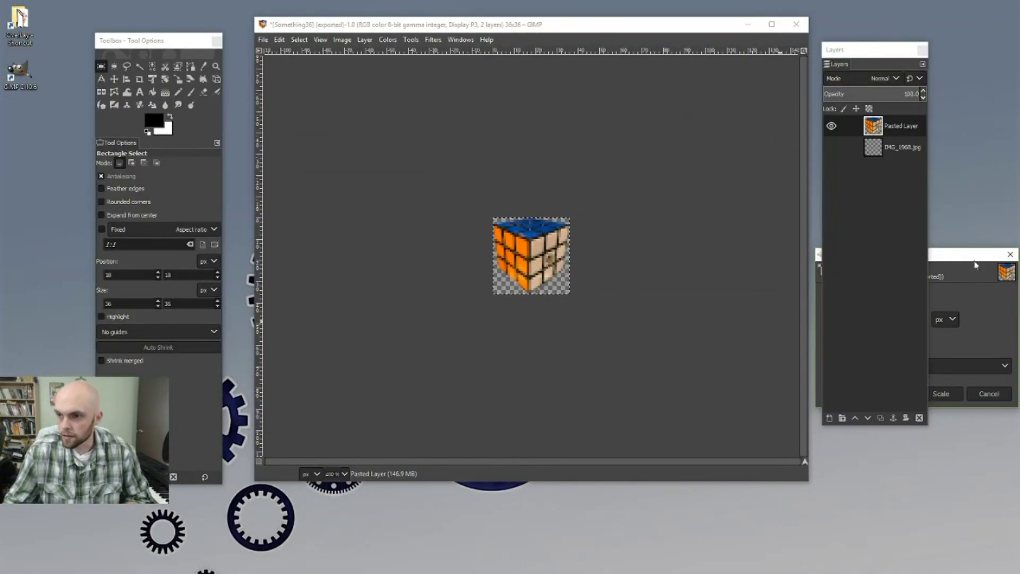
{"action": "left_click_drag", "start_coordinate": [976, 264], "coordinate": [692, 321]}
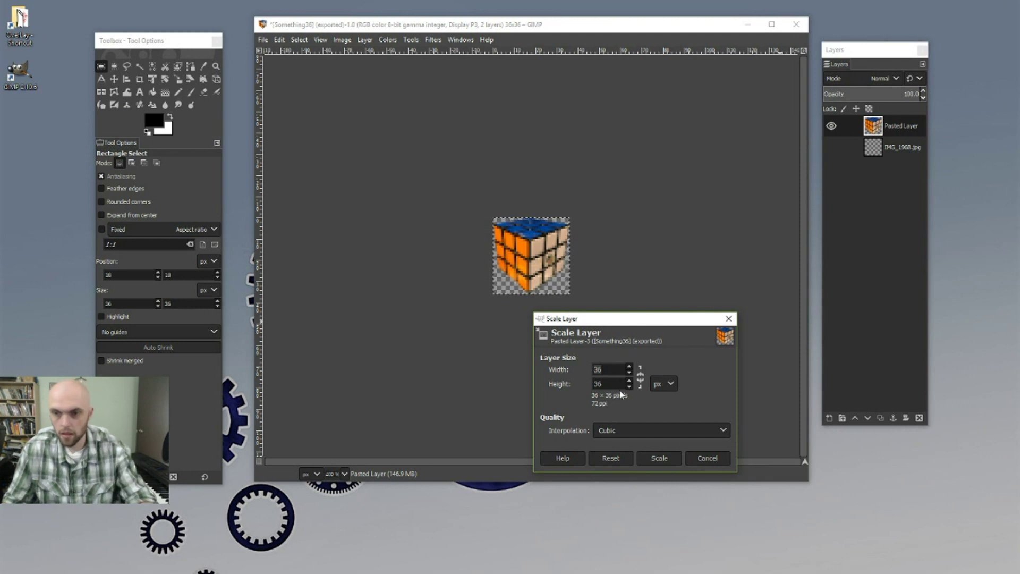
{"action": "double_click", "coordinate": [600, 369]}
{"action": "type", "text": "17"}
{"action": "key", "text": "Tab"}
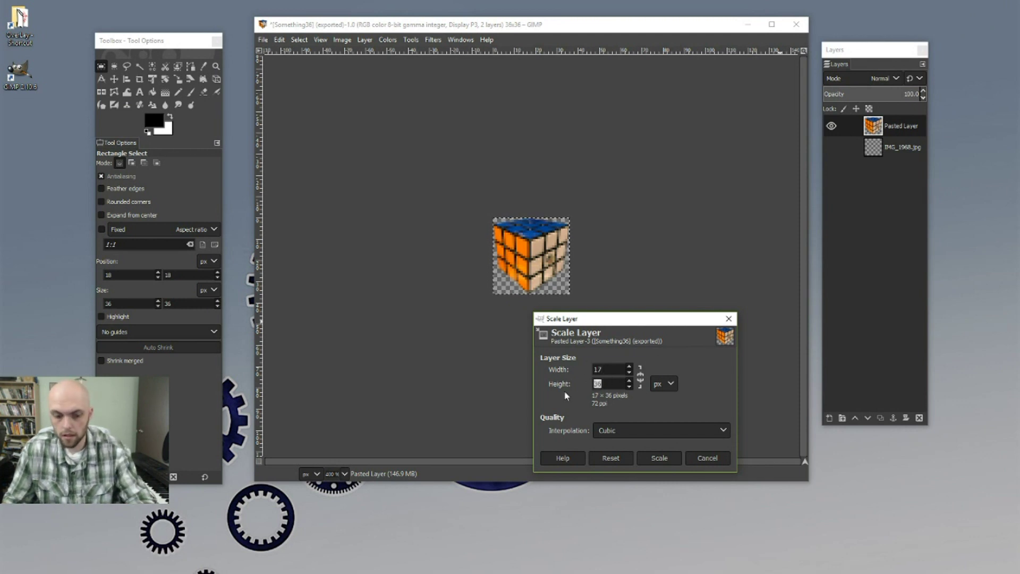
{"action": "type", "text": "18"}
{"action": "double_click", "coordinate": [598, 370]}
{"action": "type", "text": "18"}
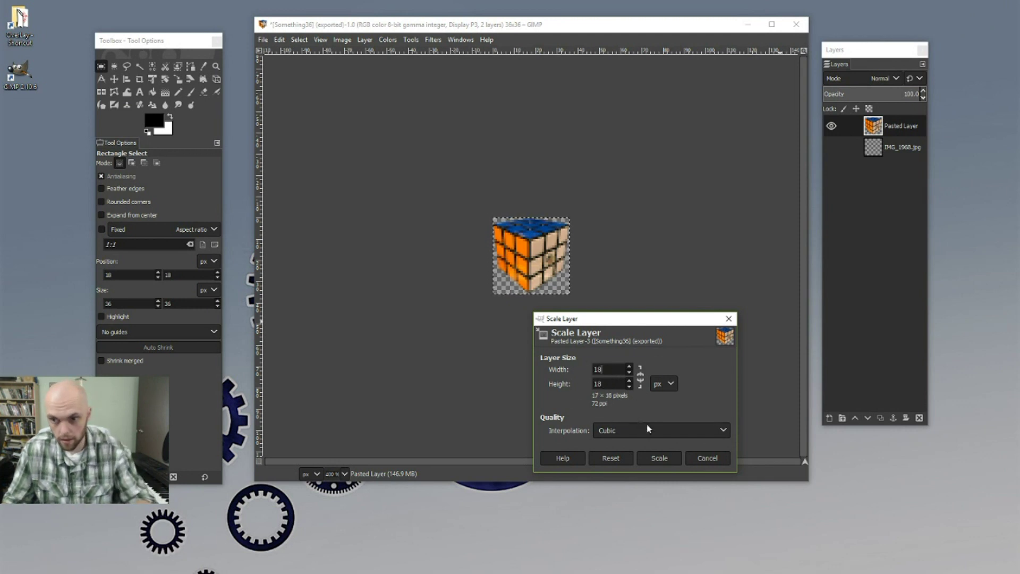
{"action": "left_click", "coordinate": [659, 457]}
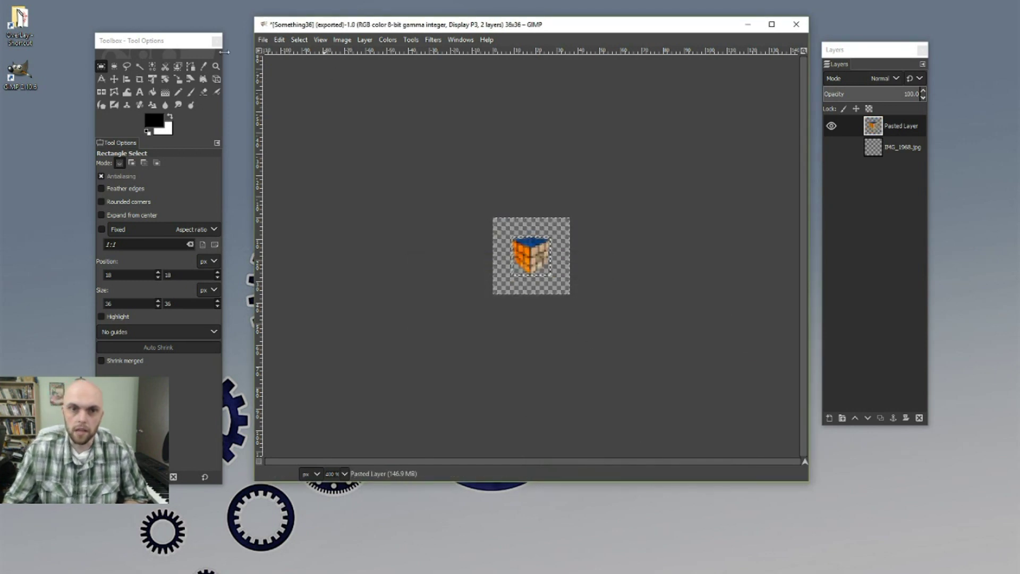
- Crop the image to an 18×18 px selection around the cube
{"action": "left_click_drag", "start_coordinate": [512, 237], "coordinate": [550, 275]}
{"action": "left_click", "coordinate": [342, 40]}
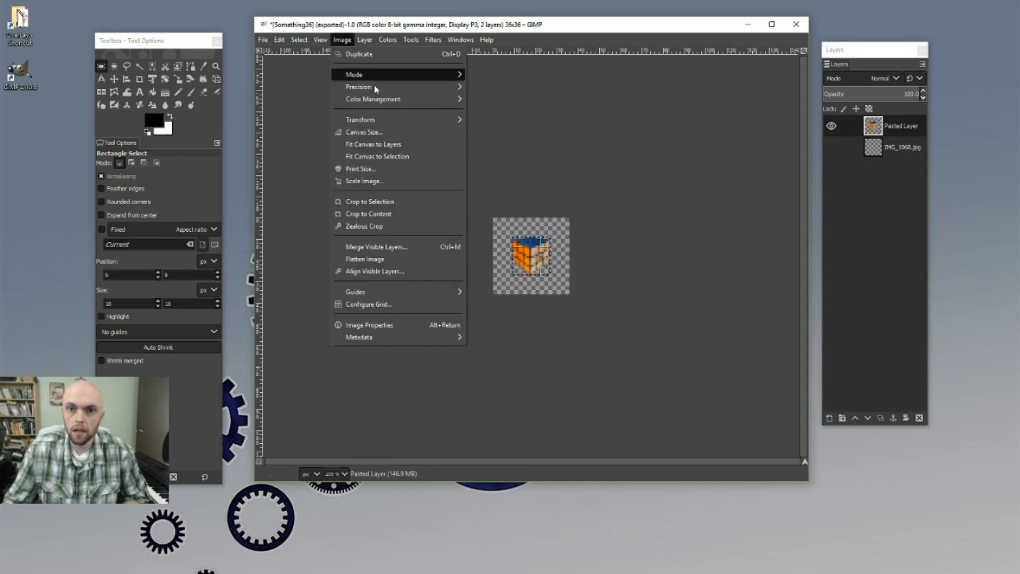
{"action": "left_click", "coordinate": [392, 201]}
- Export the cropped image as Something18.png
{"action": "left_click", "coordinate": [263, 40]}
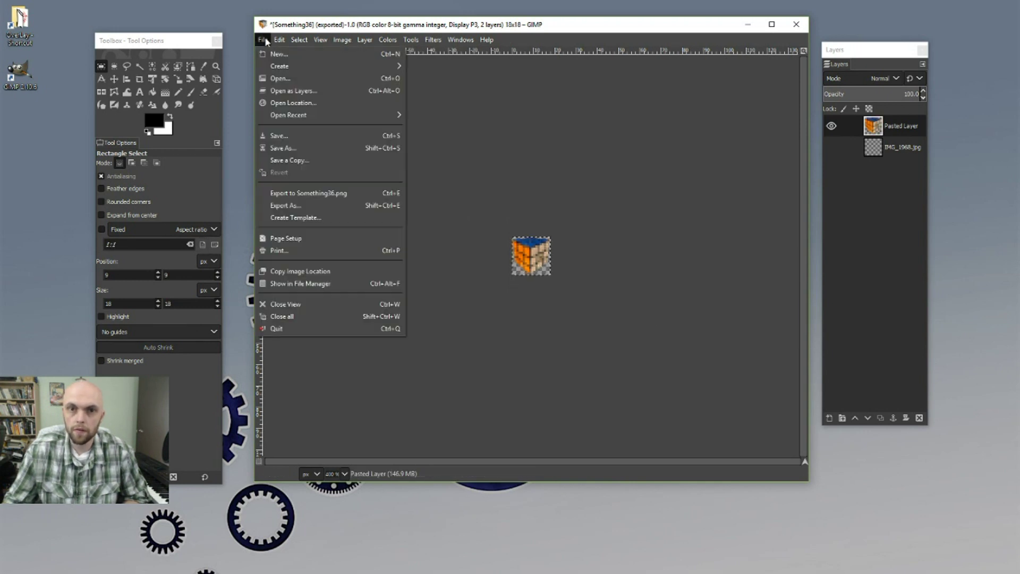
{"action": "left_click", "coordinate": [297, 206]}
{"action": "left_click", "coordinate": [330, 94]}
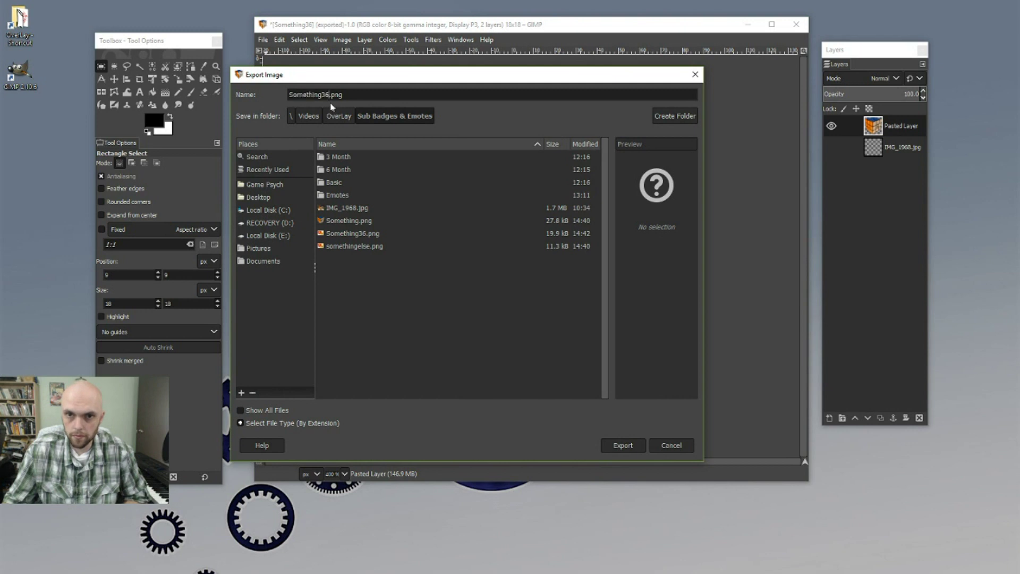
{"action": "key", "text": "BackSpace"}
{"action": "key", "text": "BackSpace"}
{"action": "type", "text": "18"}
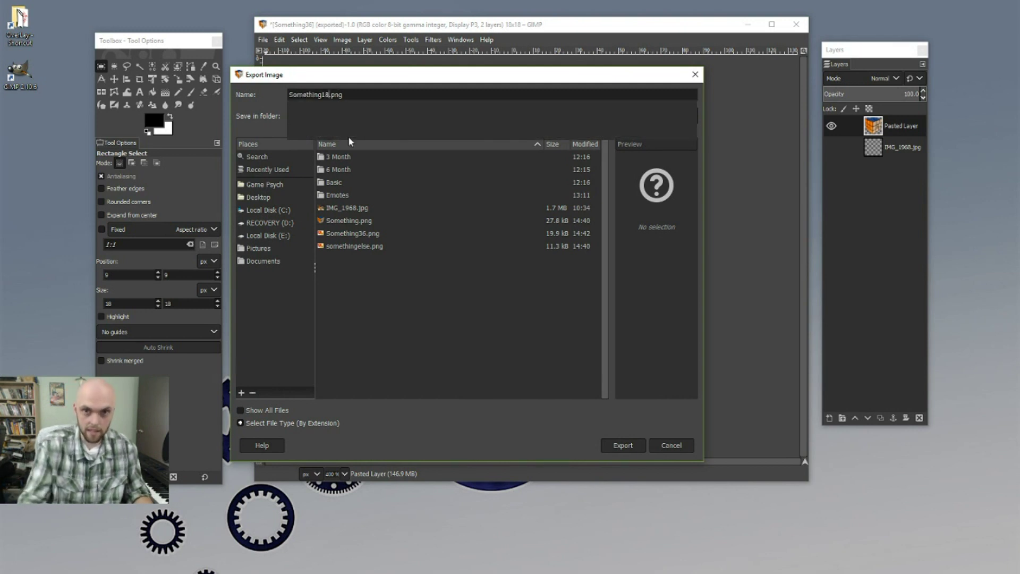
{"action": "left_click", "coordinate": [623, 445]}
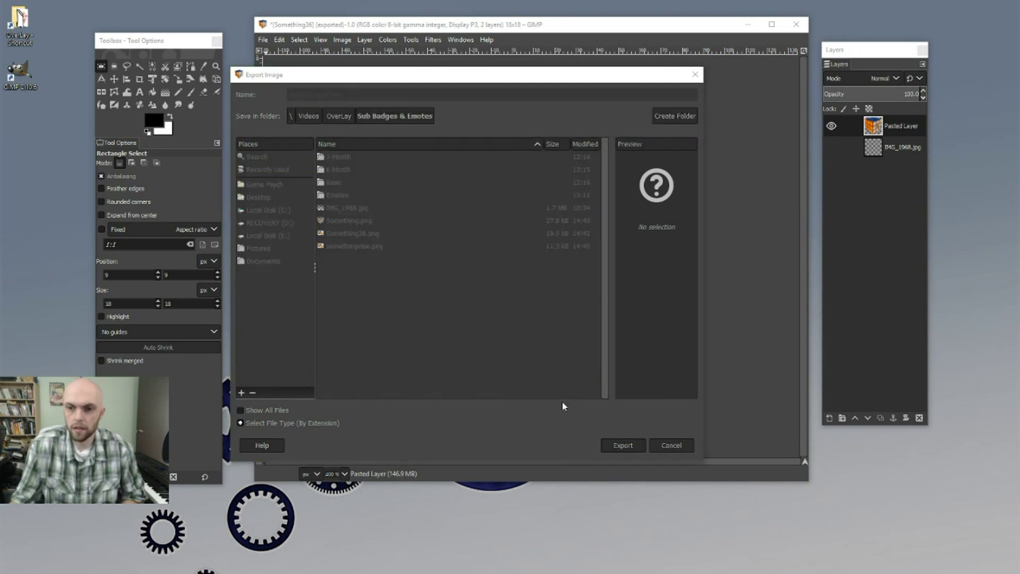
{"action": "left_click", "coordinate": [514, 389]}
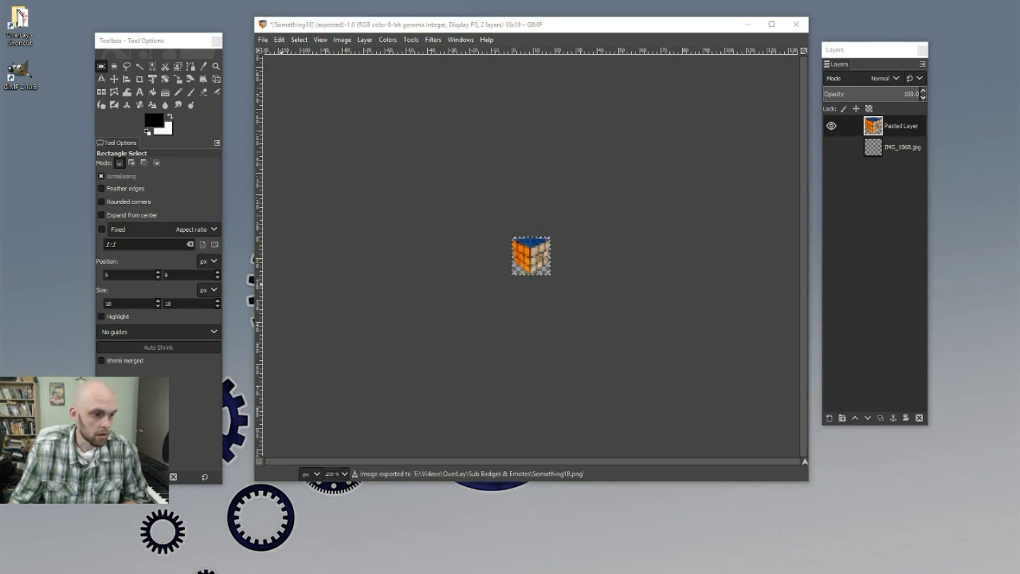
{"action": "key", "text": "alt+Tab"}
- Upload Something36.png into the 36×36 slot and Something18.png into the 18×18 slot
{"action": "left_click", "coordinate": [377, 293]}
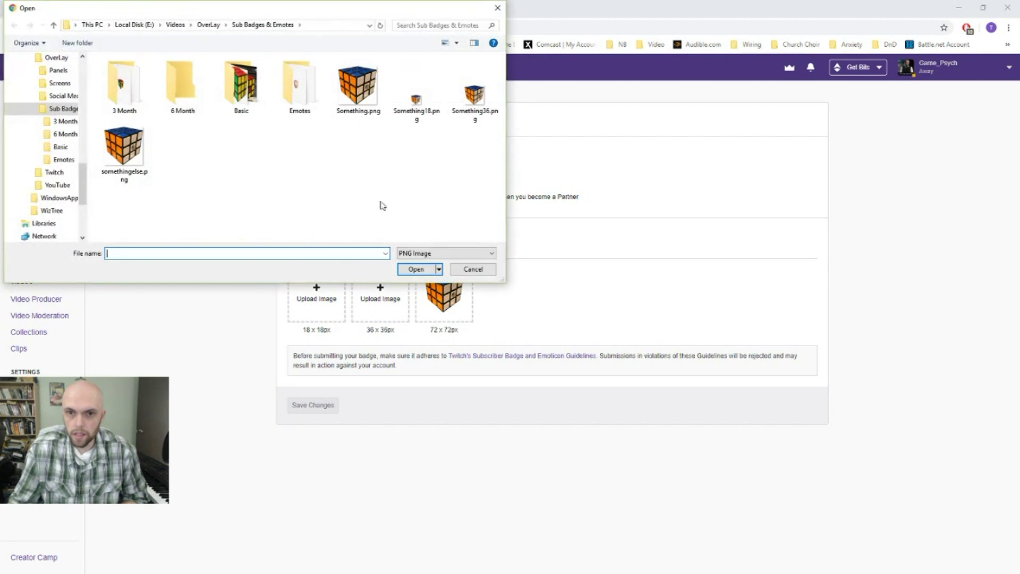
{"action": "left_click", "coordinate": [474, 95]}
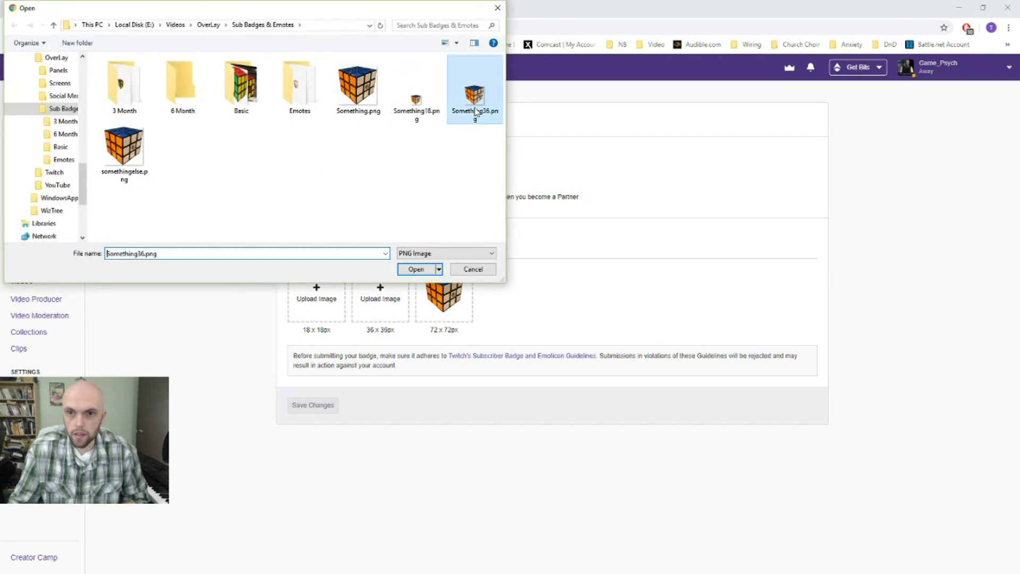
{"action": "left_click", "coordinate": [417, 269]}
{"action": "left_click", "coordinate": [330, 313]}
{"action": "left_click", "coordinate": [418, 109]}
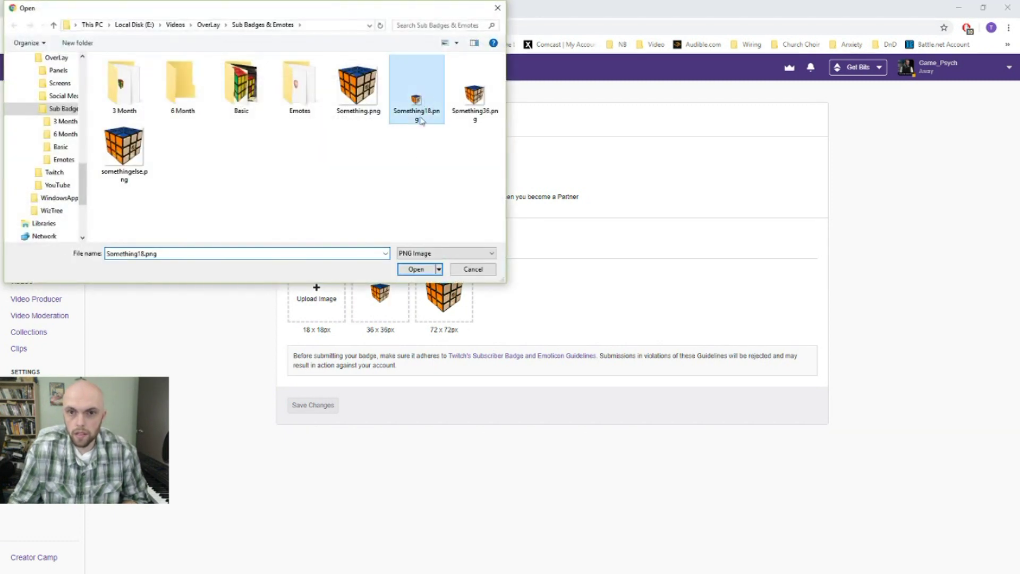
{"action": "left_click", "coordinate": [417, 269]}
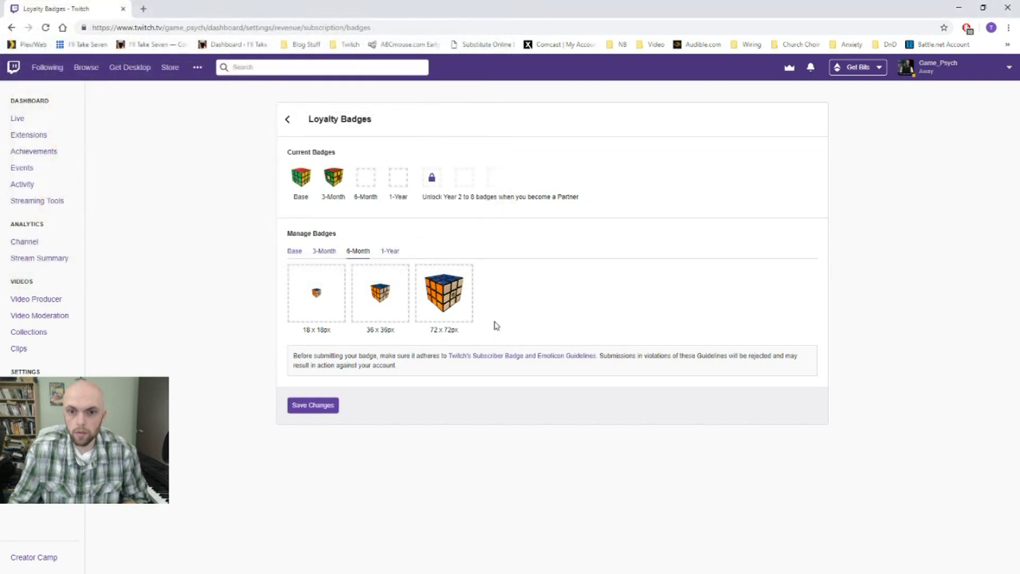
- Save and confirm the 6-Month badge changes
{"action": "left_click", "coordinate": [318, 406]}
{"action": "left_click", "coordinate": [529, 347]}
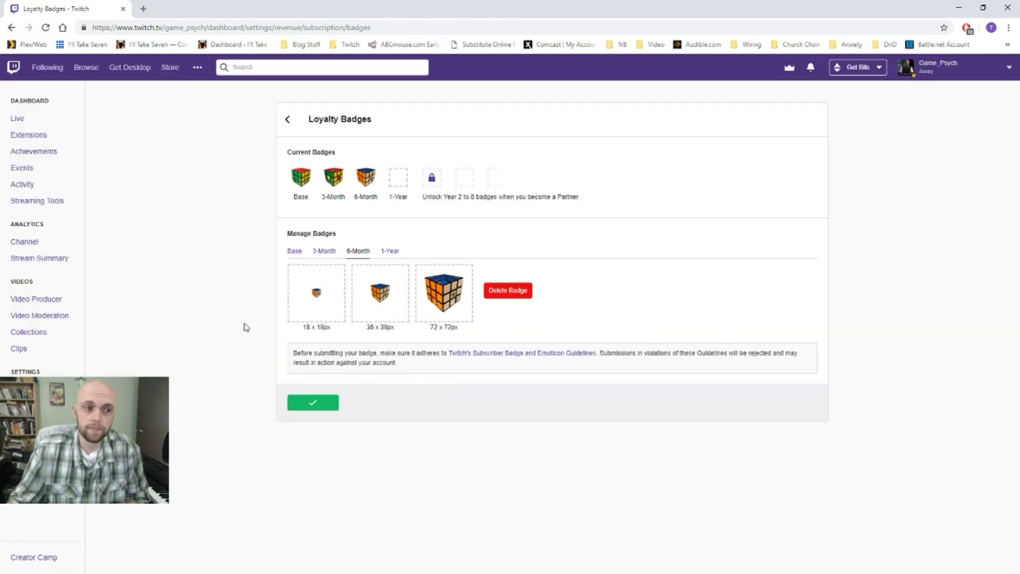
{"action": "left_click", "coordinate": [959, 8]}
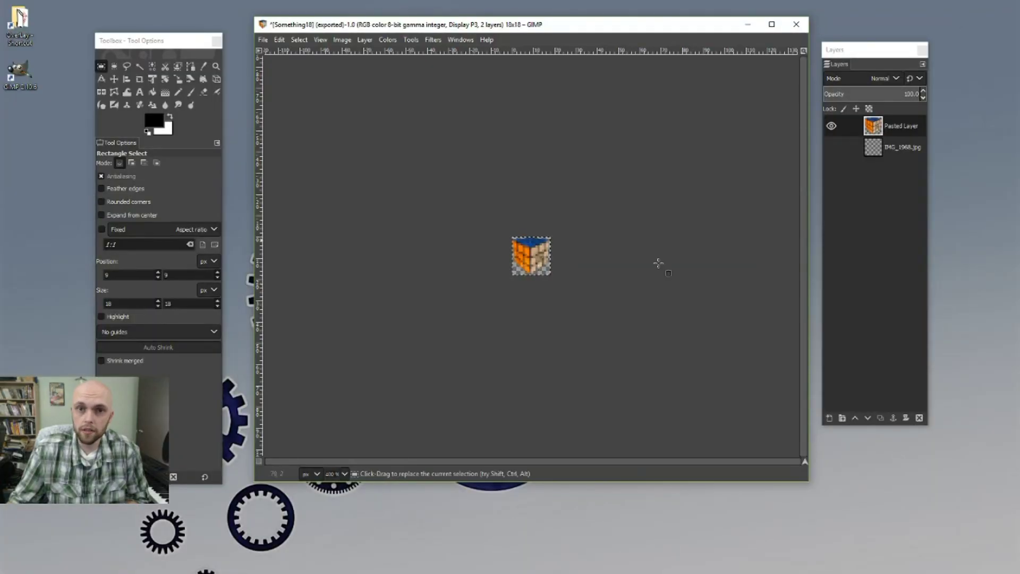